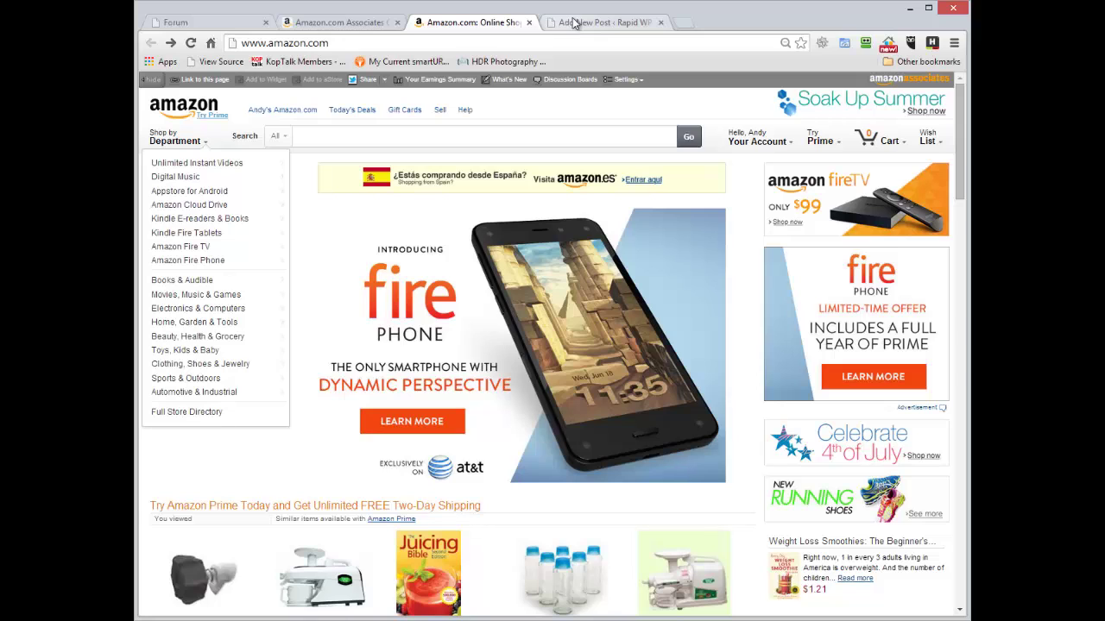
# Look over the general linking tools in Amazon Associates and open the Product Links page.
pyautogui.click(307, 29)
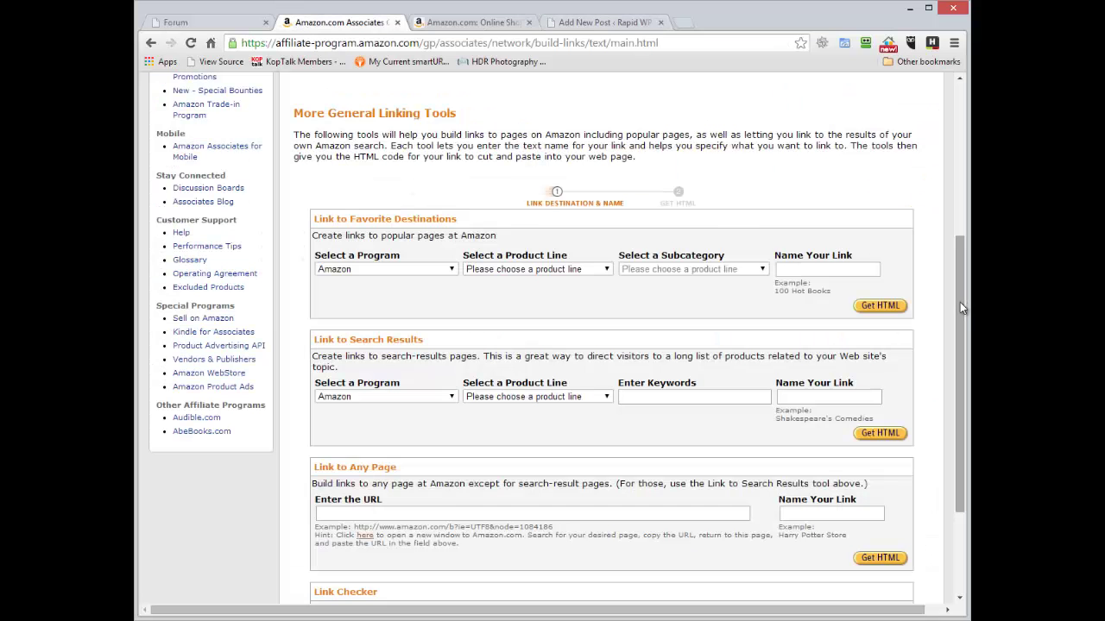
pyautogui.moveTo(962, 307); pyautogui.dragTo(956, 156)
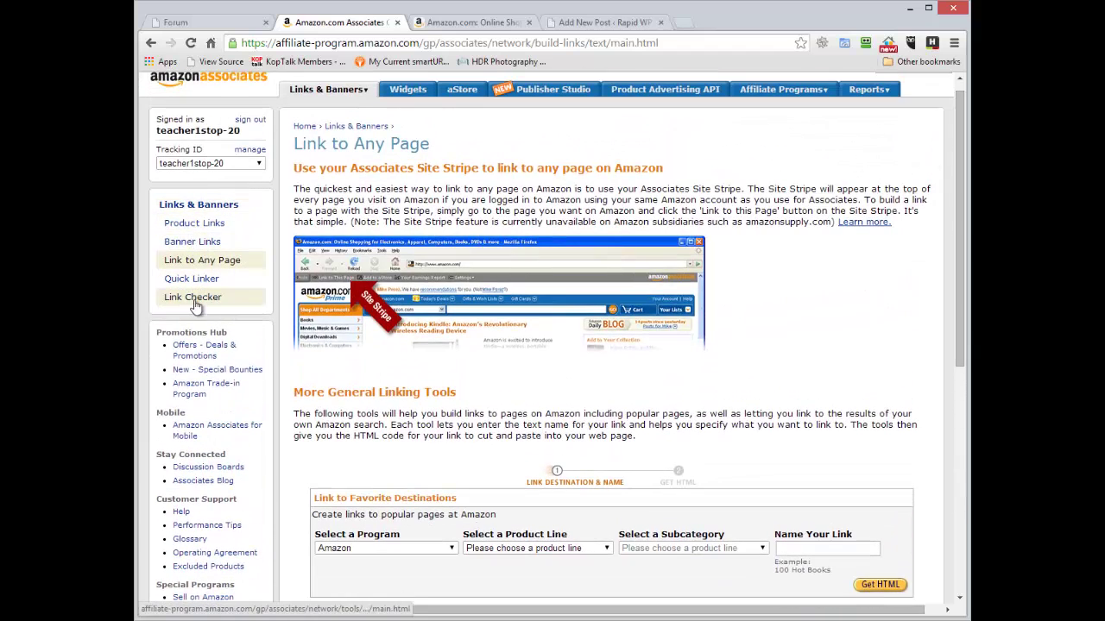
pyautogui.click(194, 226)
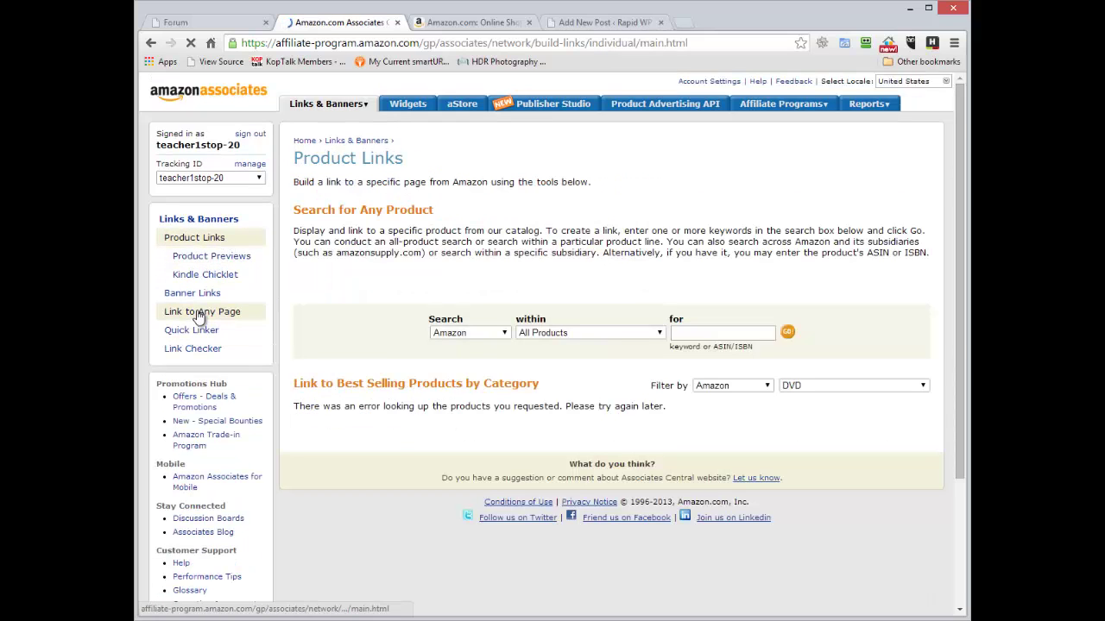
# Search Amazon for "wordpress seo" and open the product page of "Wordpress SEO - On-Page SEO for your Wordpress Site".
pyautogui.click(440, 21)
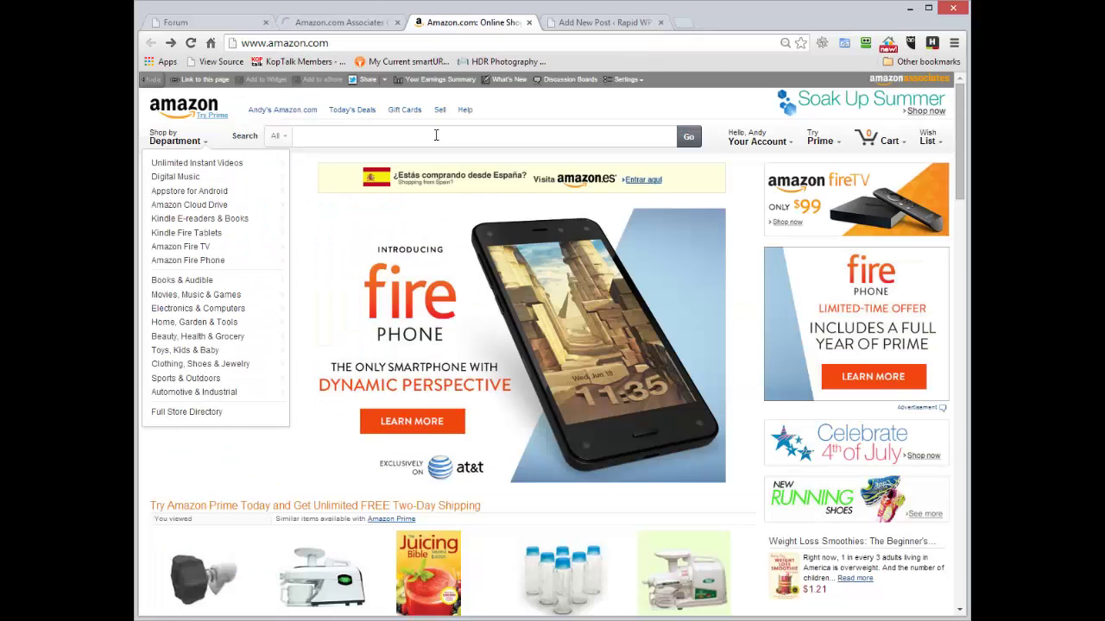
pyautogui.click(440, 133)
pyautogui.write('wordpress seo')
pyautogui.press('Return')
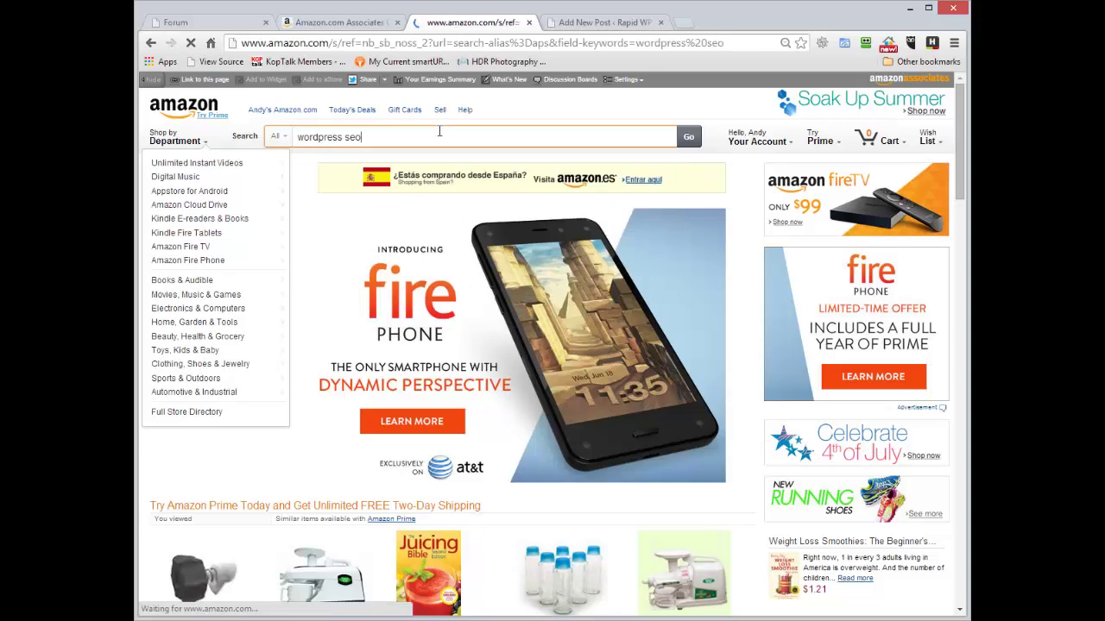
pyautogui.click(961, 248)
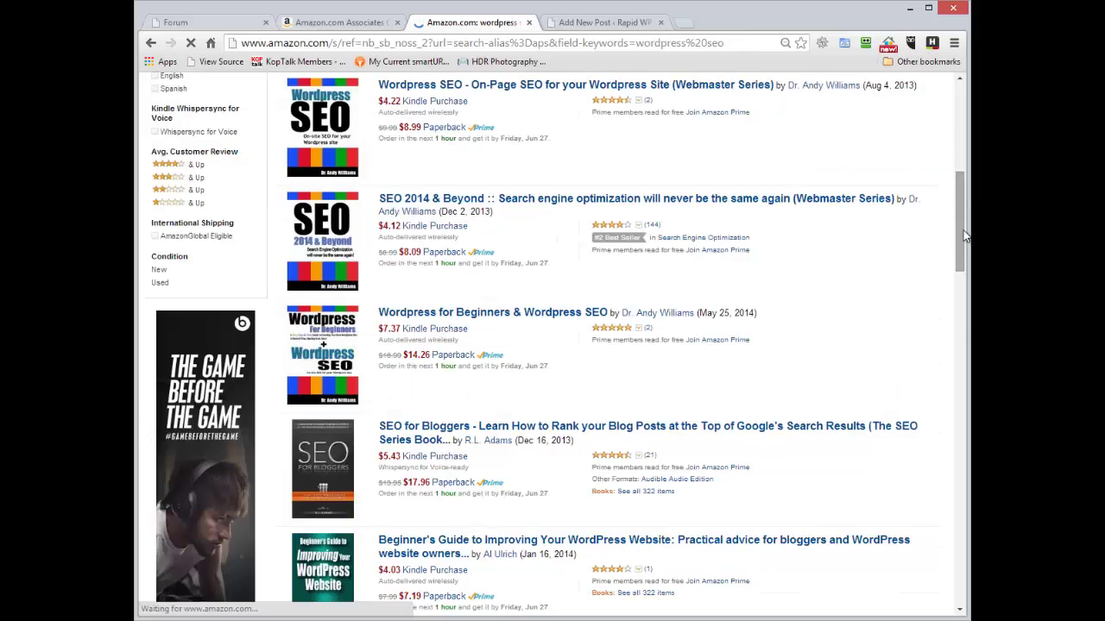
pyautogui.moveTo(959, 181); pyautogui.dragTo(957, 115)
pyautogui.scroll(-2, 879, 204)
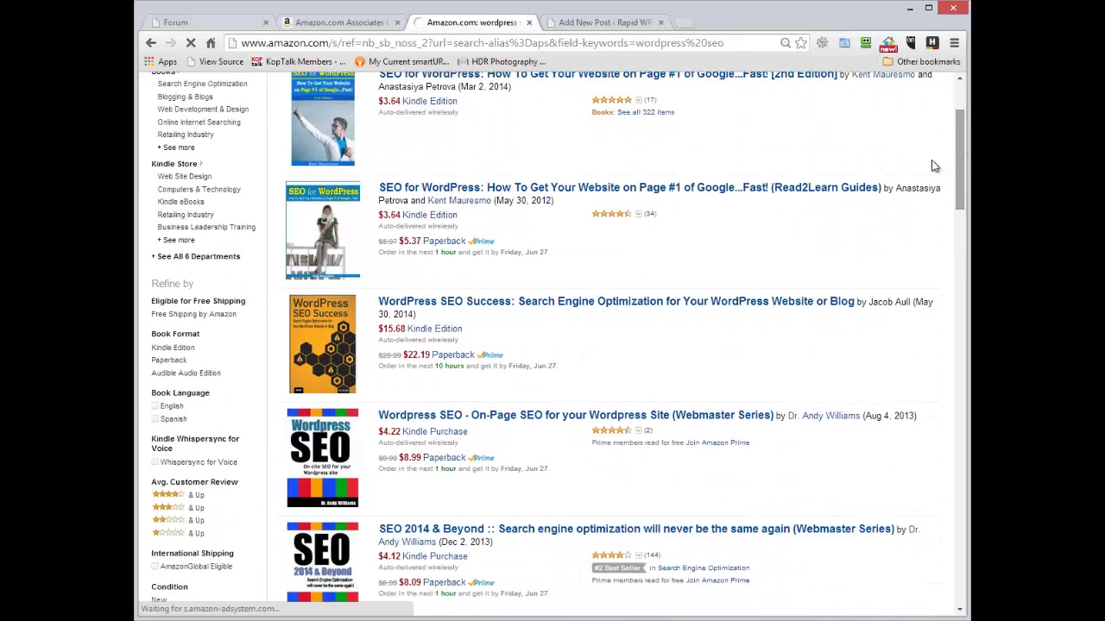
pyautogui.click(618, 419)
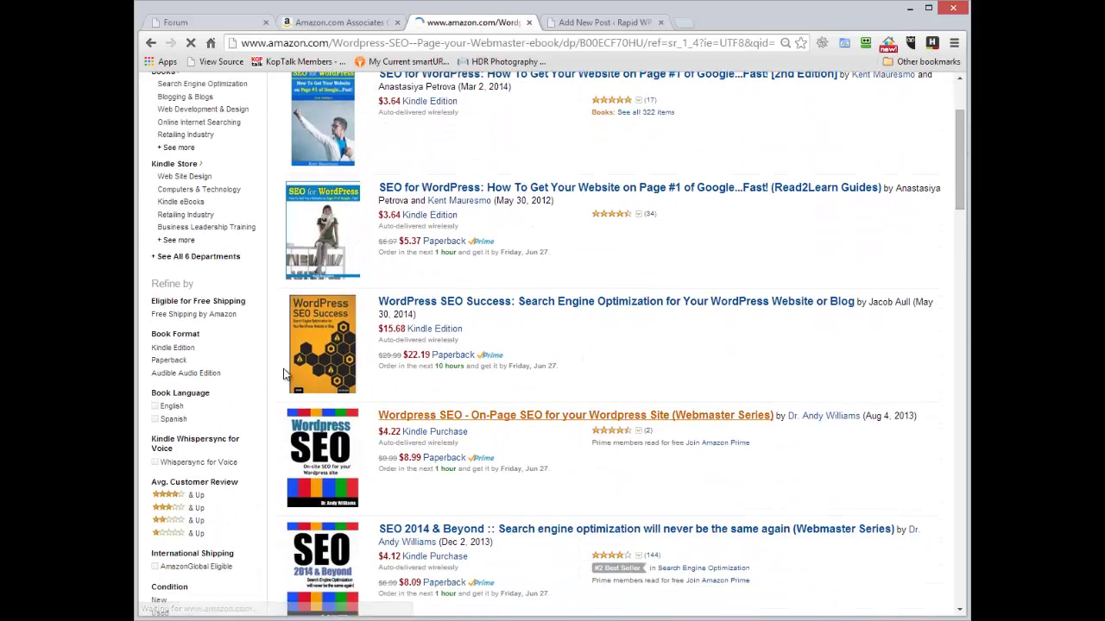
# Copy the book page's web address into the URL field of the Associates Link to Any Page tool.
pyautogui.click(544, 43)
pyautogui.rightClick(544, 42)
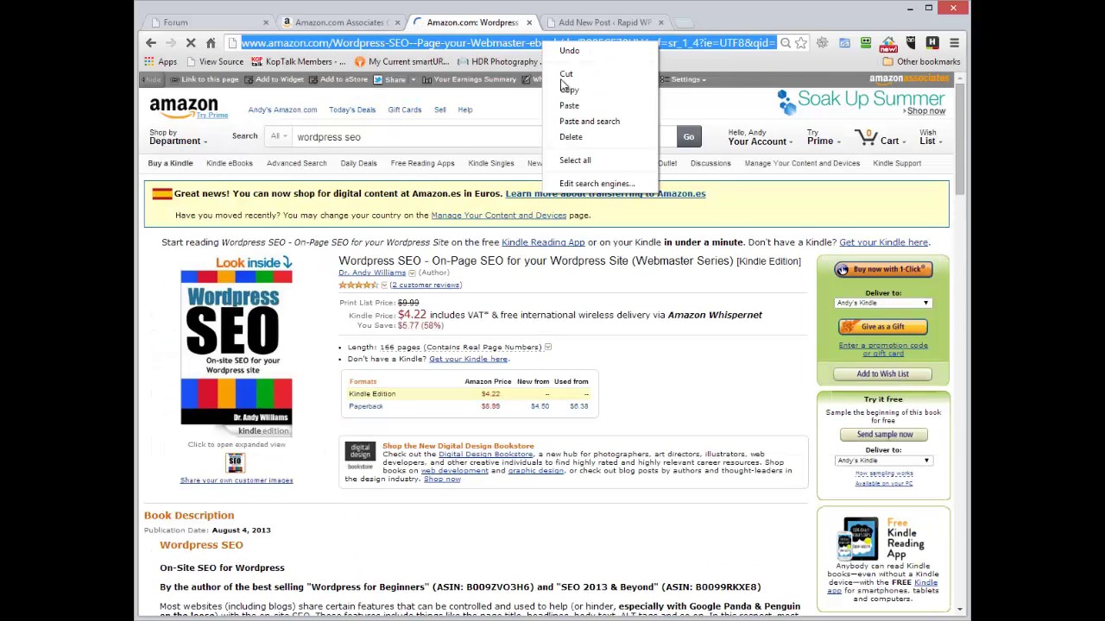
pyautogui.click(572, 88)
pyautogui.click(332, 23)
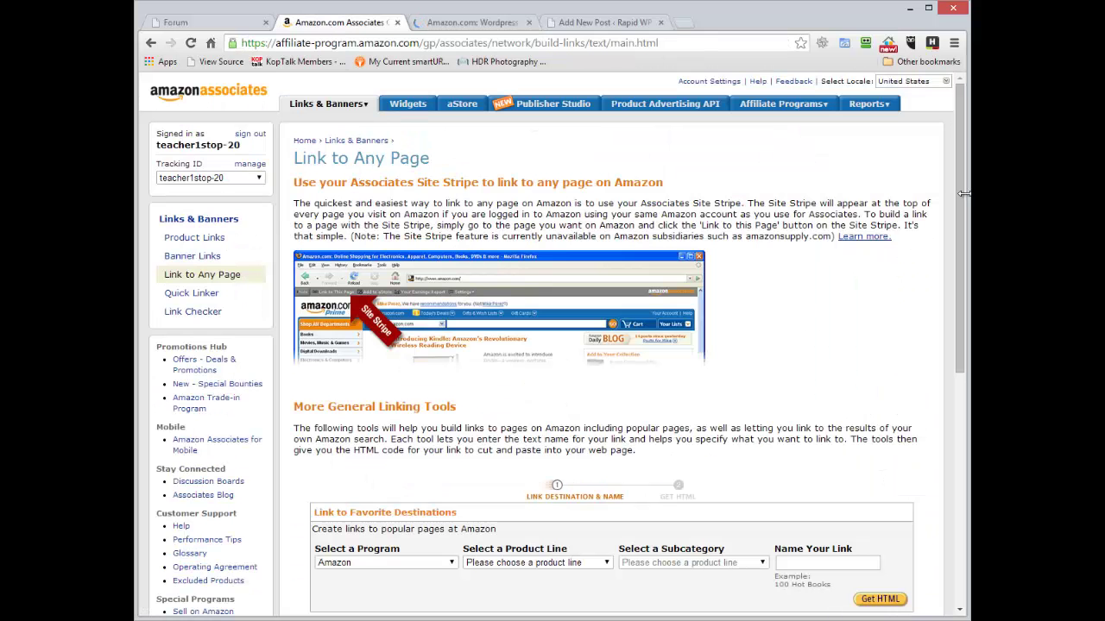
pyautogui.moveTo(959, 190); pyautogui.dragTo(959, 406)
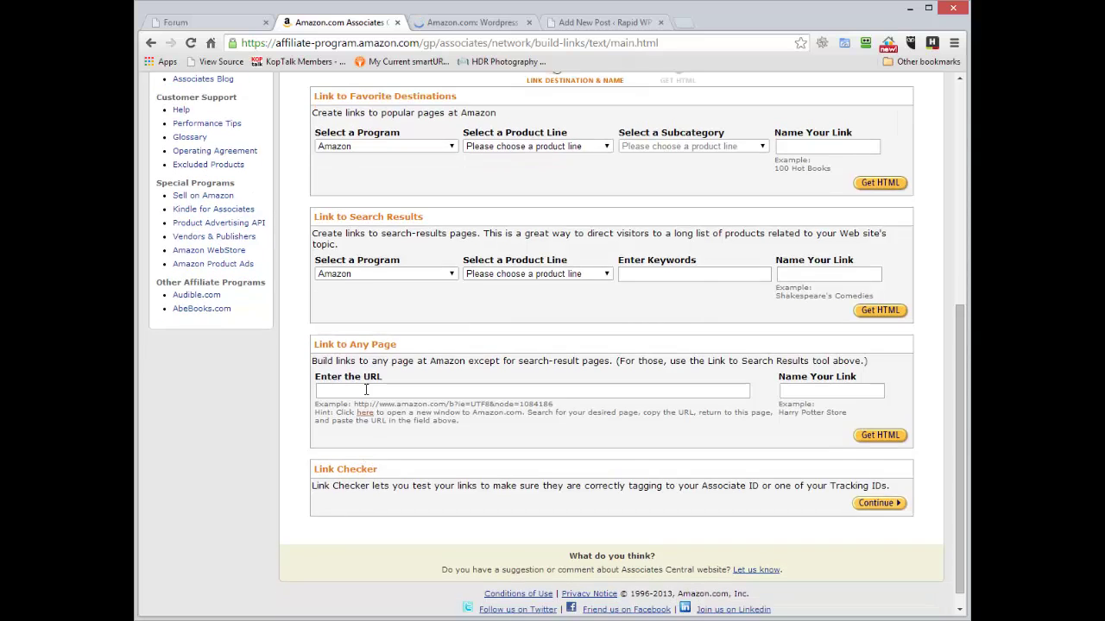
pyautogui.click(366, 389)
pyautogui.rightClick(366, 389)
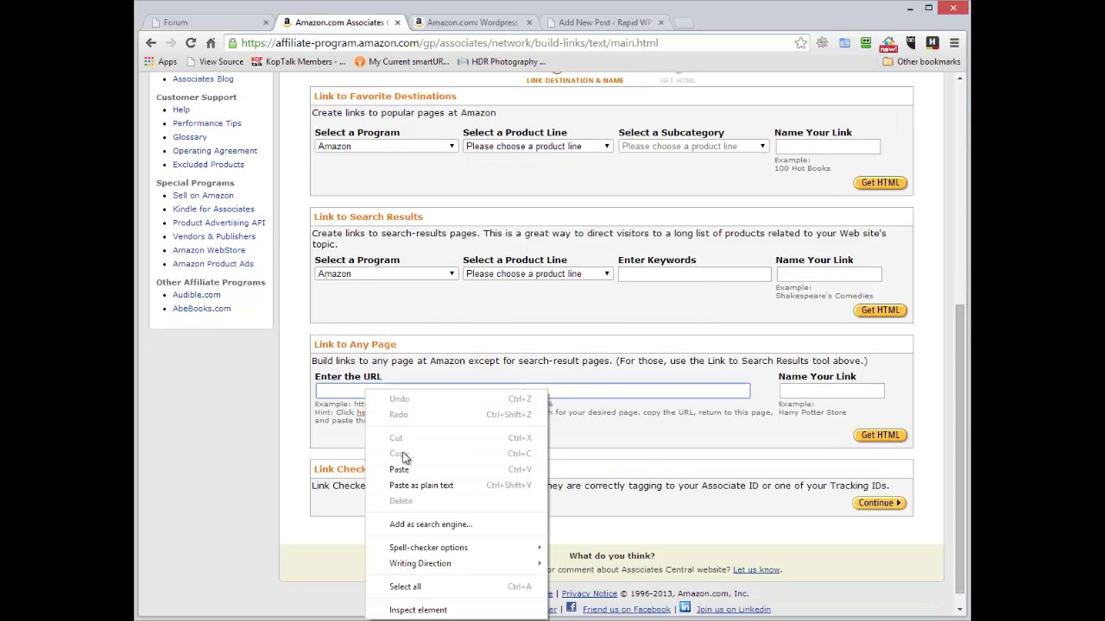
pyautogui.click(401, 467)
# Name the link "Wordpress SEO", generate its HTML and highlight the code.
pyautogui.click(788, 389)
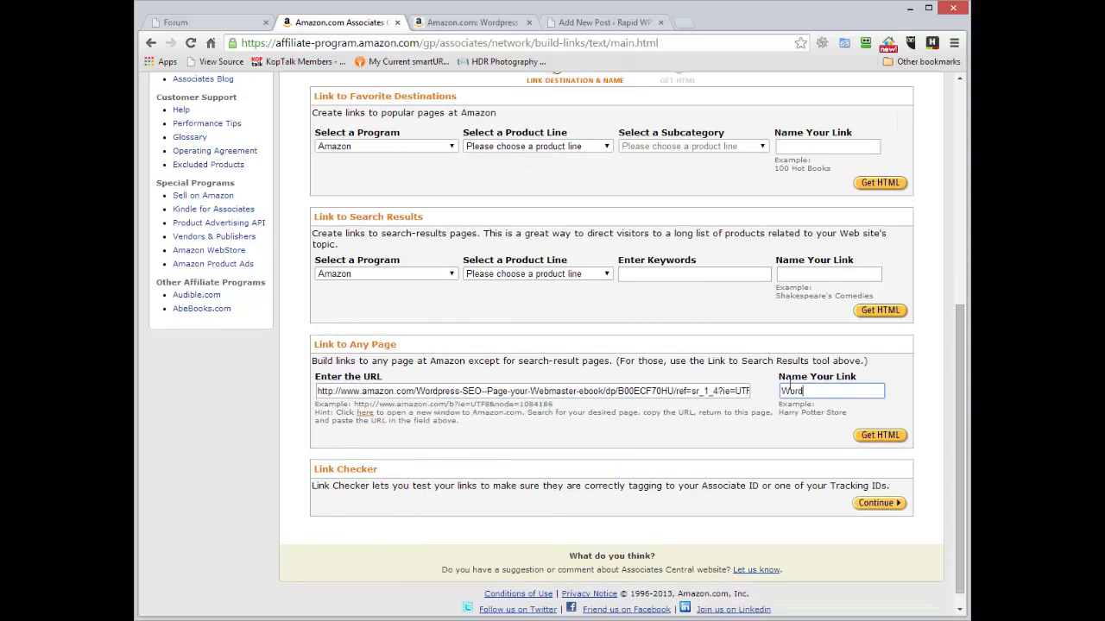
pyautogui.click(878, 438)
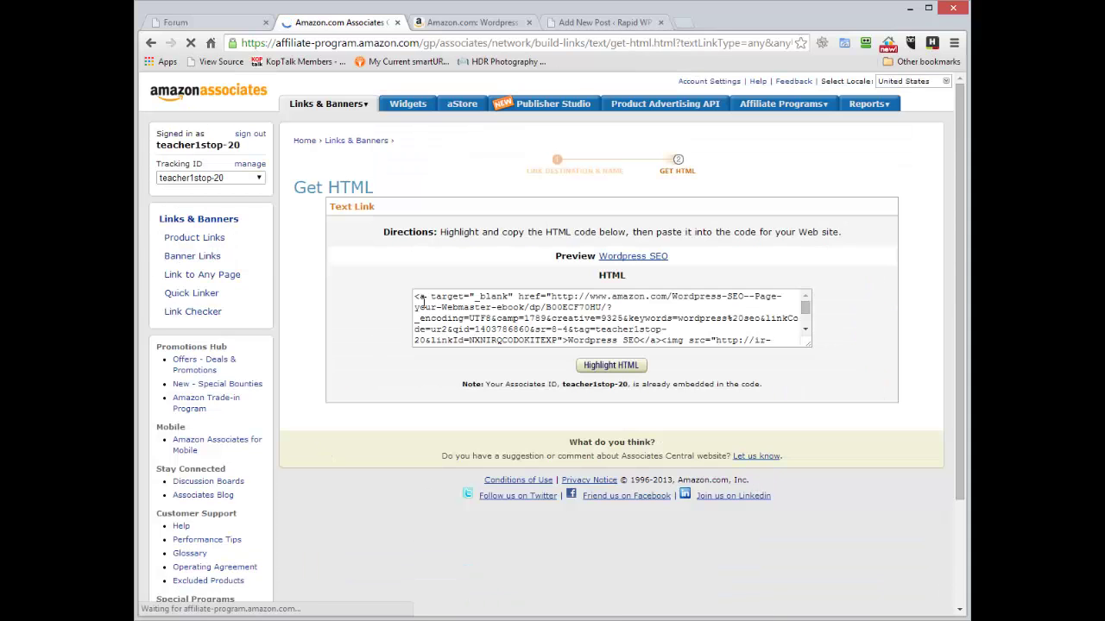
pyautogui.click(653, 304)
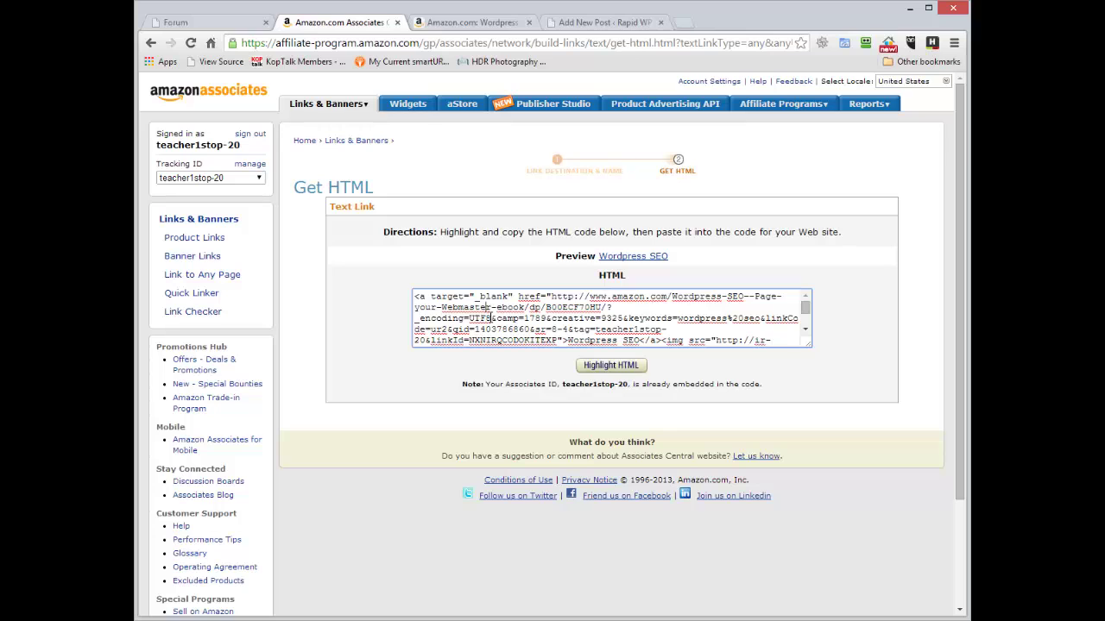
pyautogui.click(613, 367)
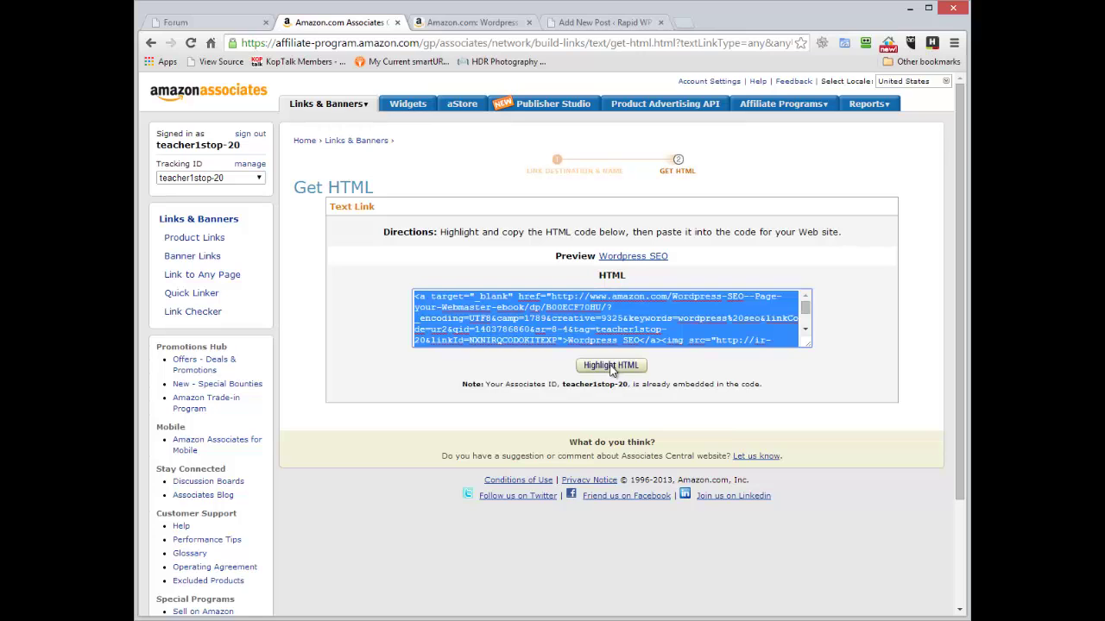
# Test the generated link's preview in a new tab and close that tab.
pyautogui.click(621, 259)
pyautogui.click(648, 24)
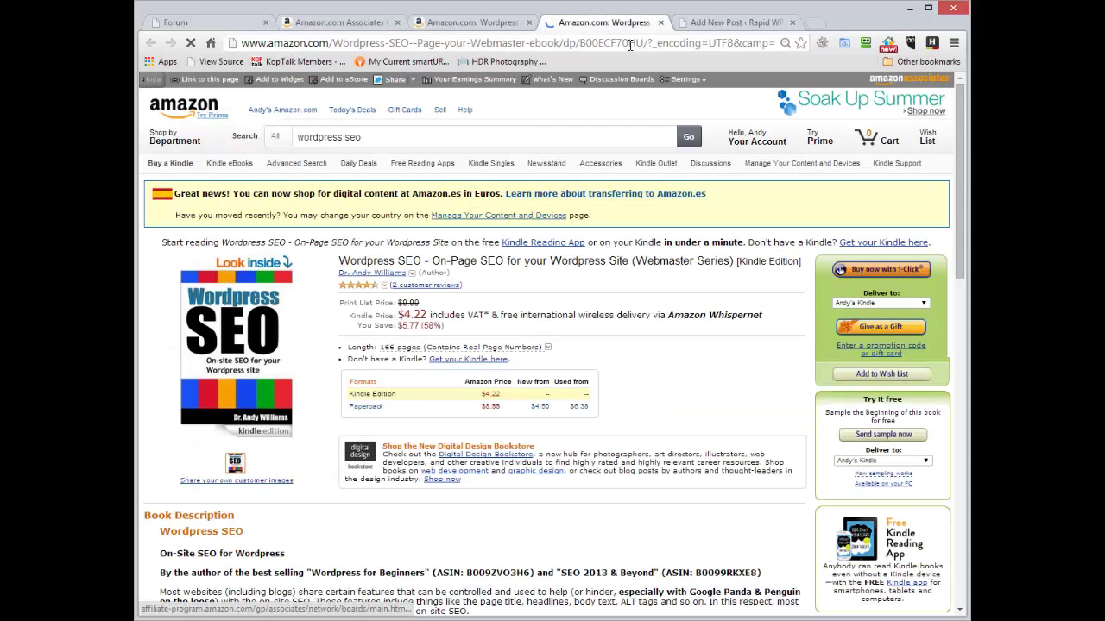
pyautogui.click(660, 22)
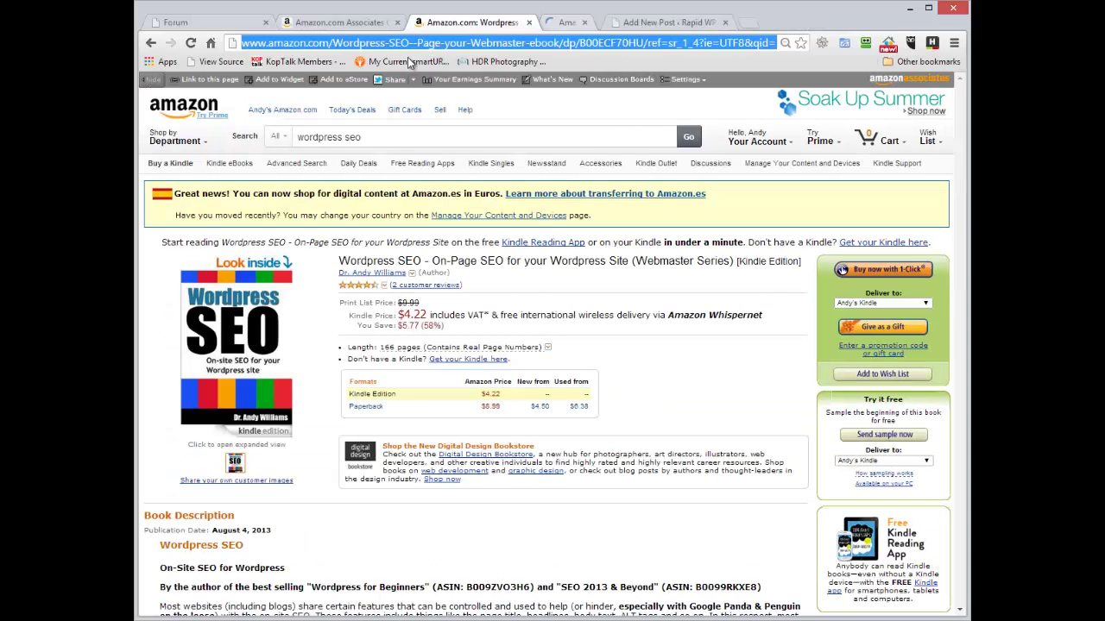
# Return to the Get HTML page and copy the complete text link code.
pyautogui.click(343, 25)
pyautogui.click(635, 329)
pyautogui.click(611, 365)
pyautogui.rightClick(594, 327)
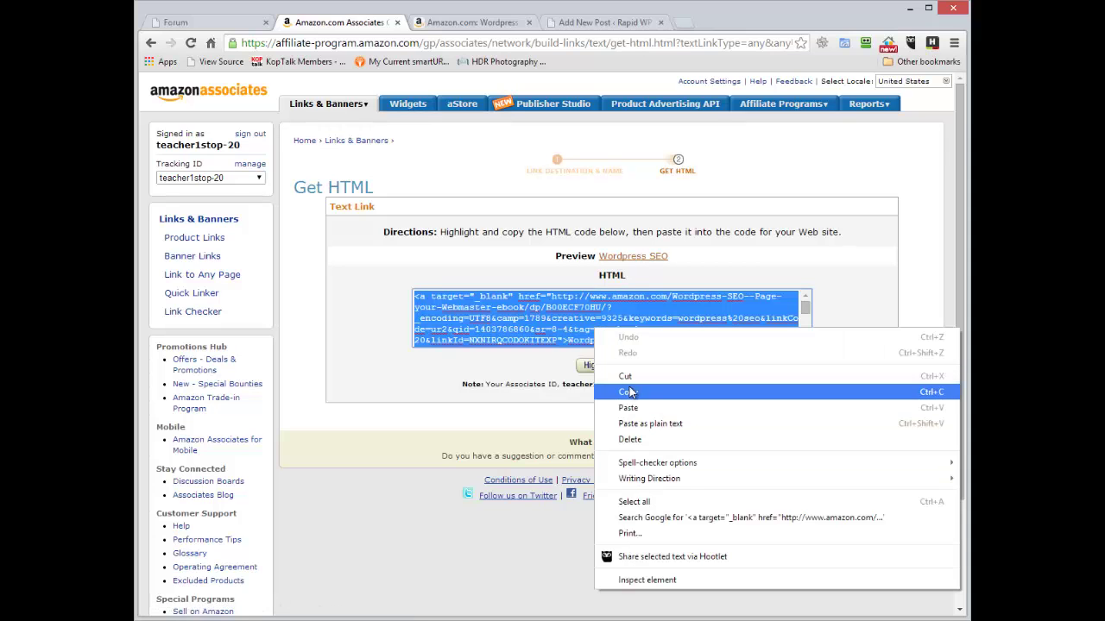
pyautogui.click(586, 366)
pyautogui.rightClick(593, 319)
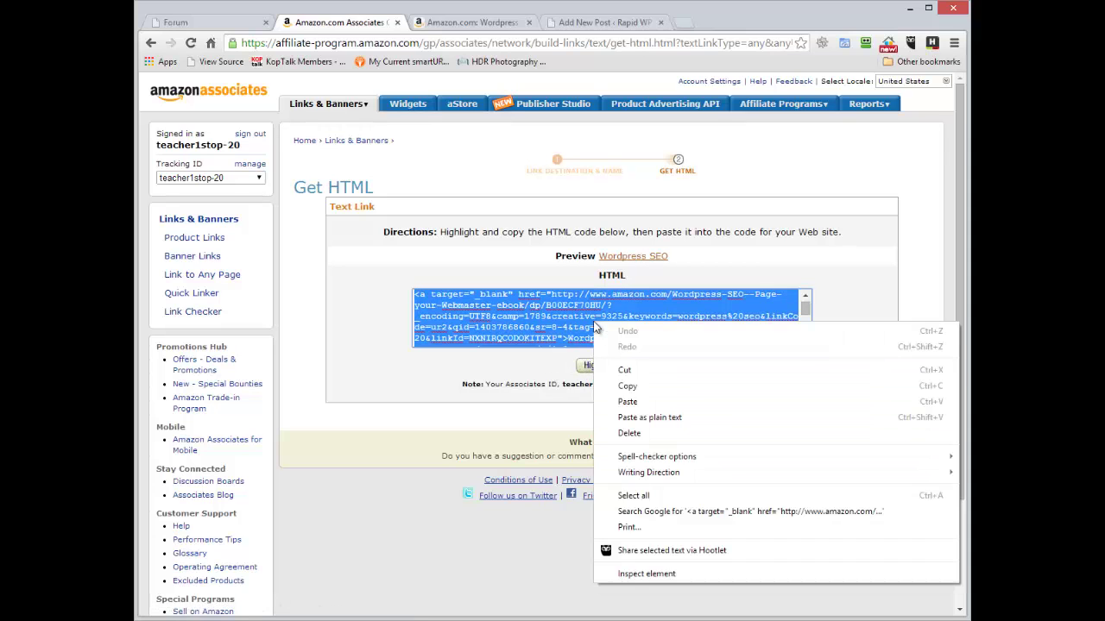
pyautogui.click(627, 392)
pyautogui.click(592, 327)
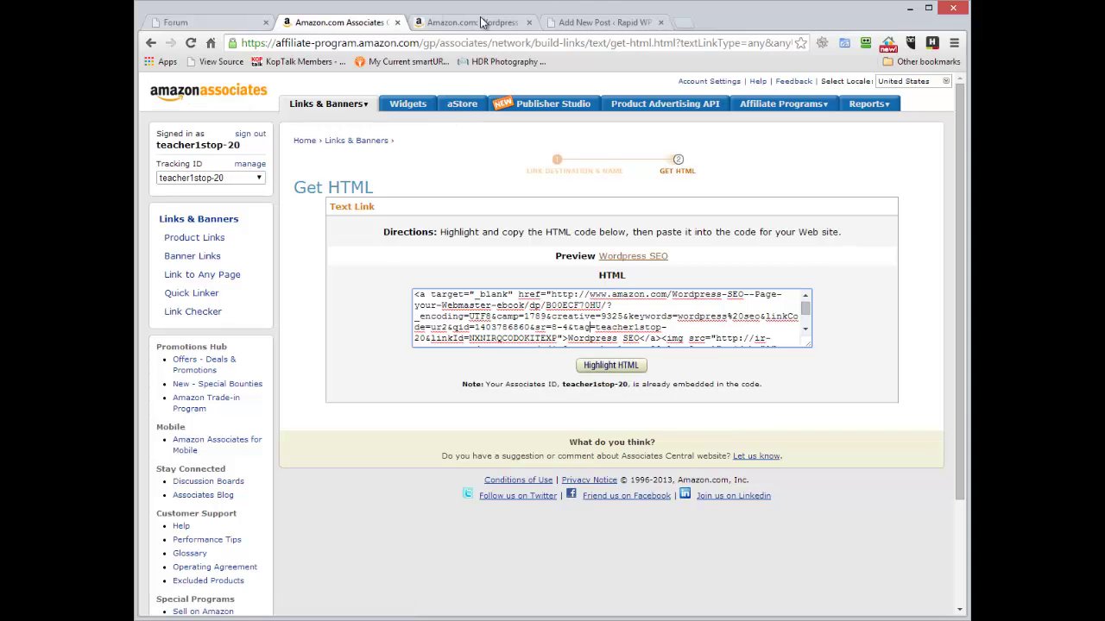
# Look over the draft WordPress post, the generated link code and the Amazon product page.
pyautogui.click(591, 24)
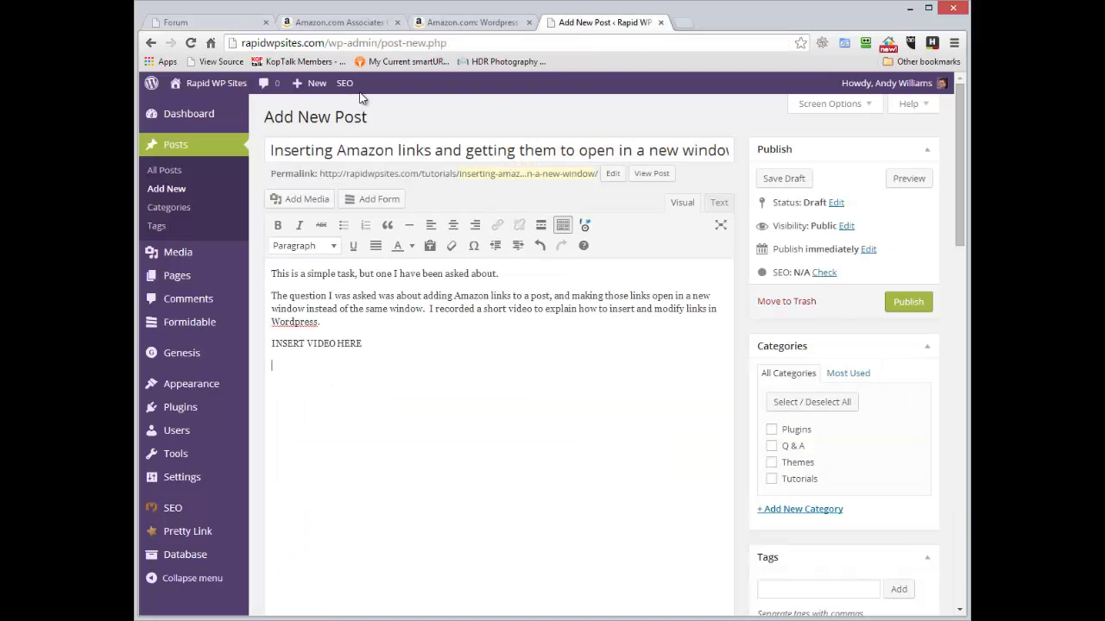
pyautogui.click(354, 23)
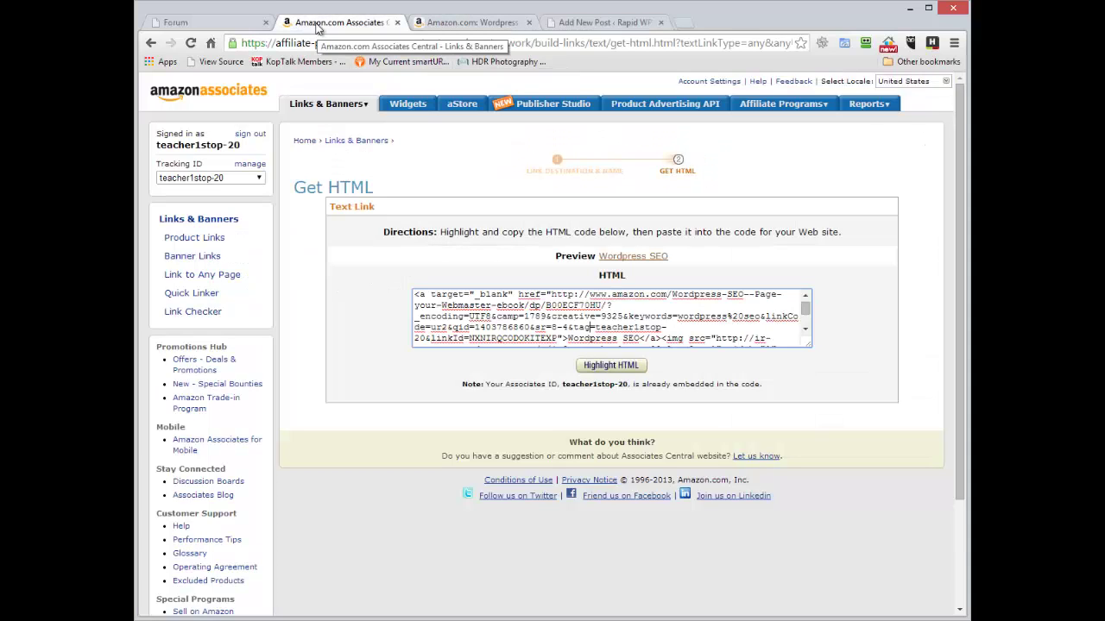
pyautogui.click(475, 23)
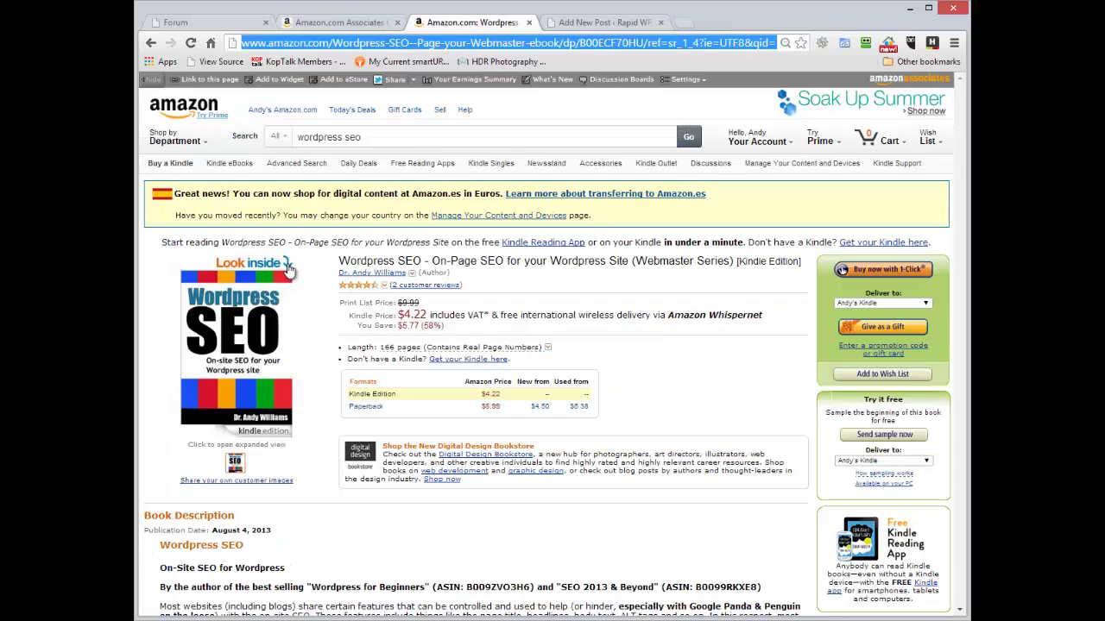
pyautogui.click(338, 23)
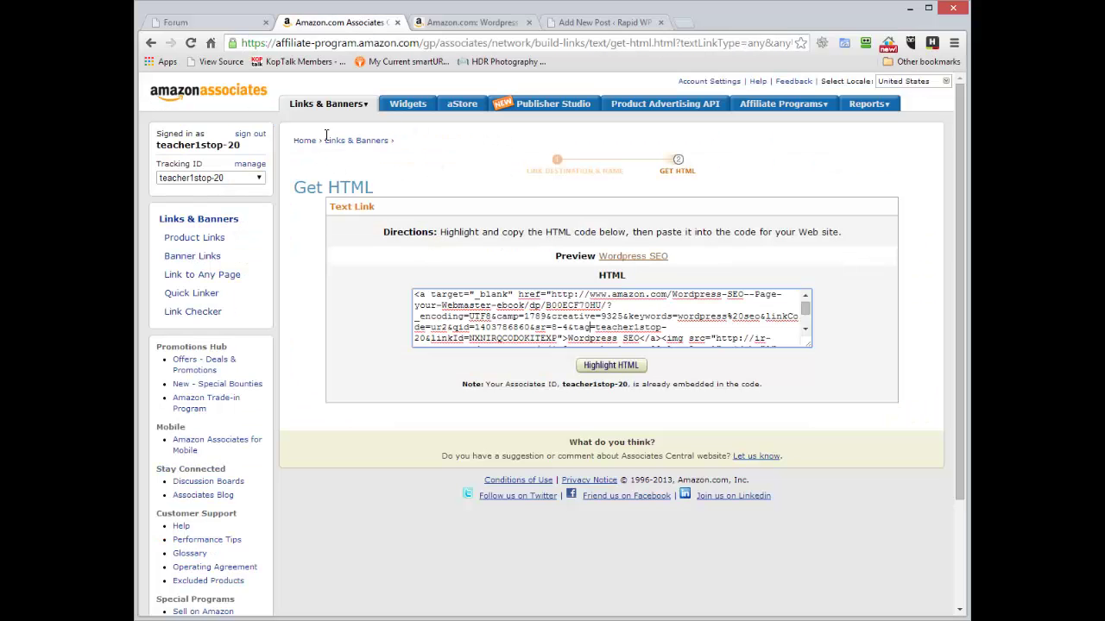
# Open the Link to this page tool for the book and compare its Text and Image, Text Only and Image Only formats.
pyautogui.click(466, 22)
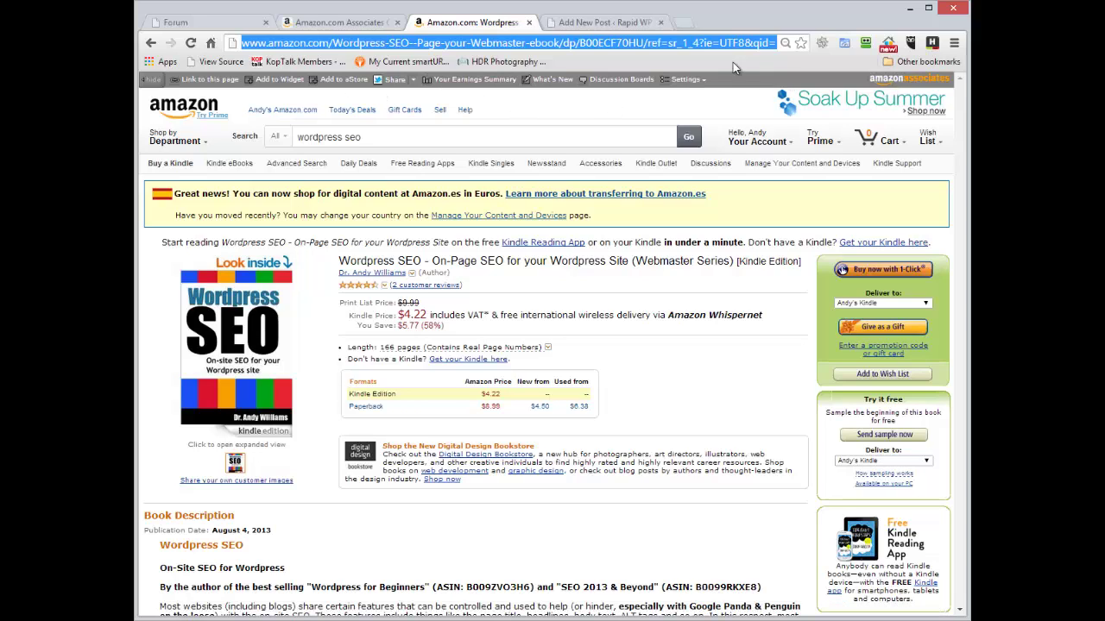
pyautogui.click(203, 78)
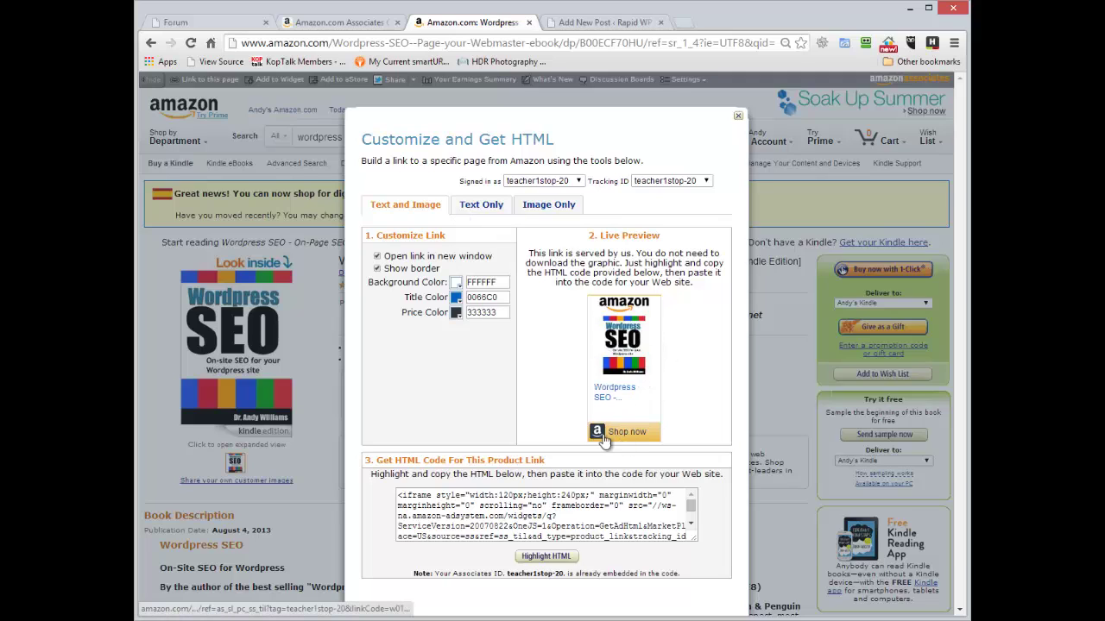
pyautogui.click(481, 205)
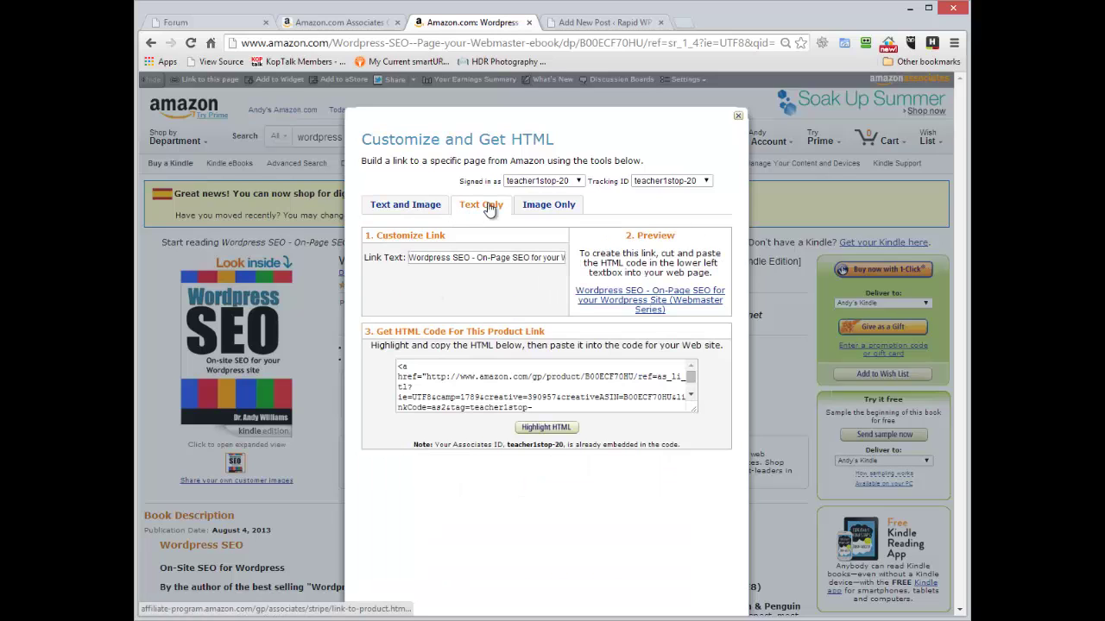
pyautogui.click(546, 206)
pyautogui.click(487, 208)
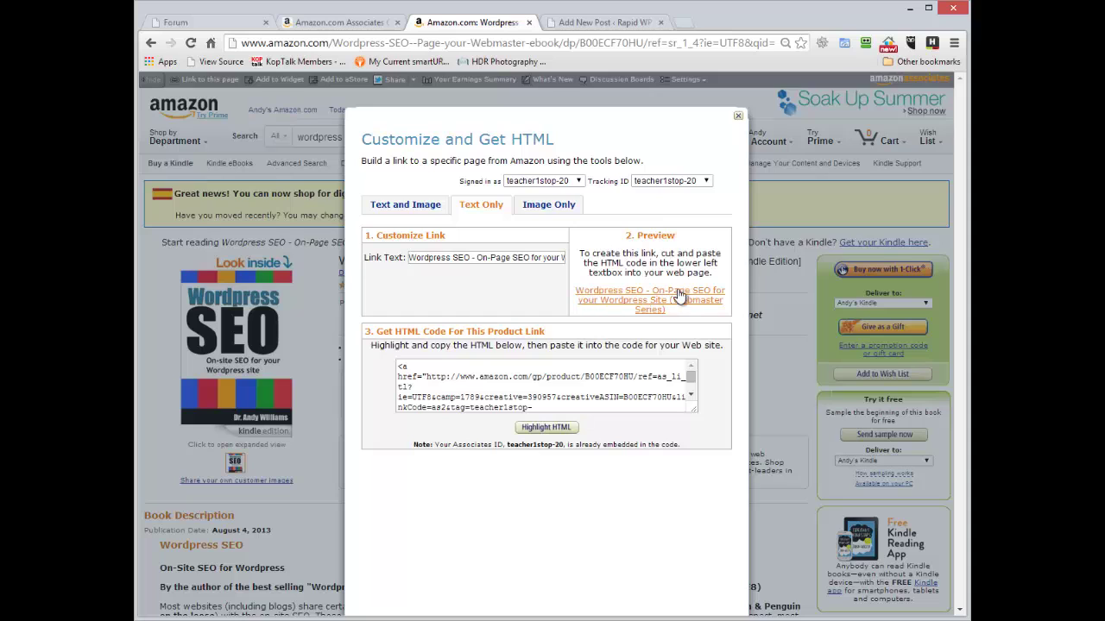
pyautogui.click(422, 208)
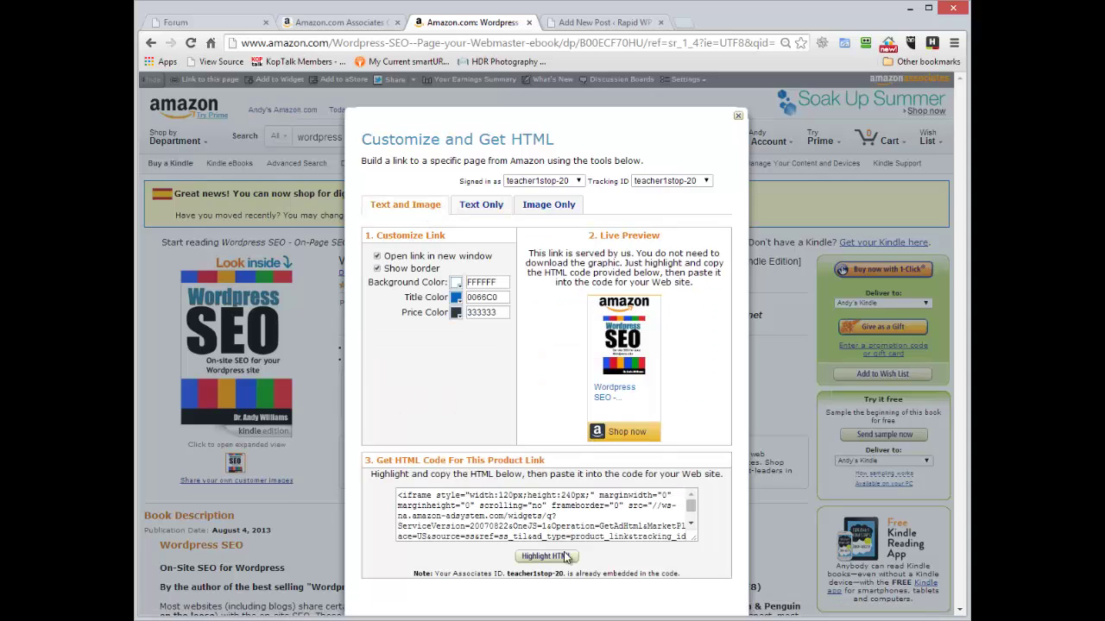
# Copy the book's Text Only link HTML, then close the link builder and return to the Associates page.
pyautogui.click(483, 204)
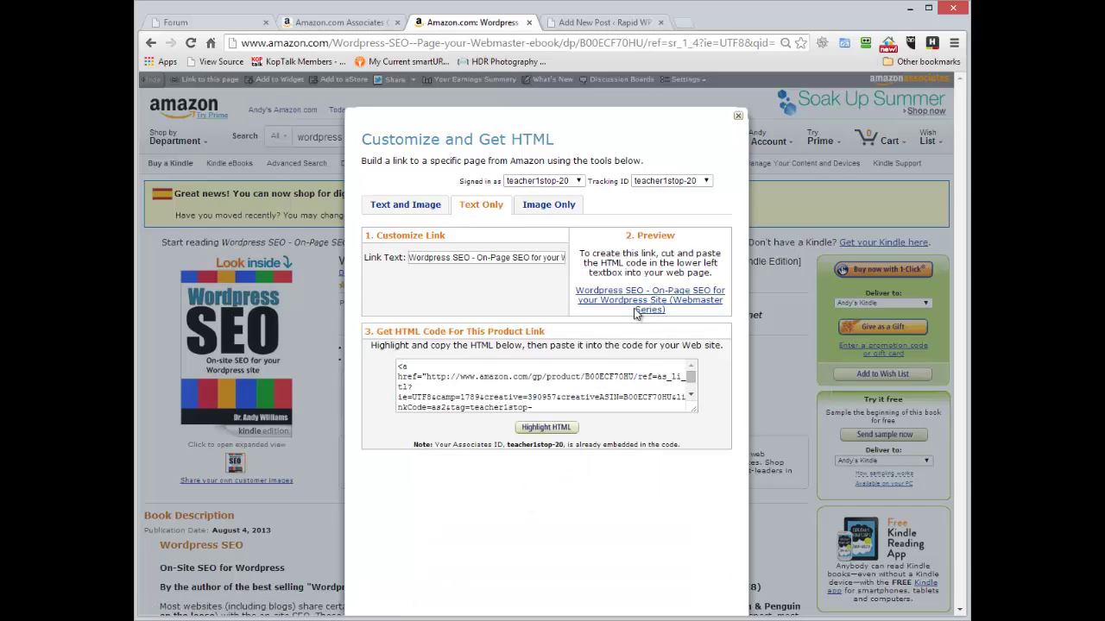
pyautogui.click(546, 428)
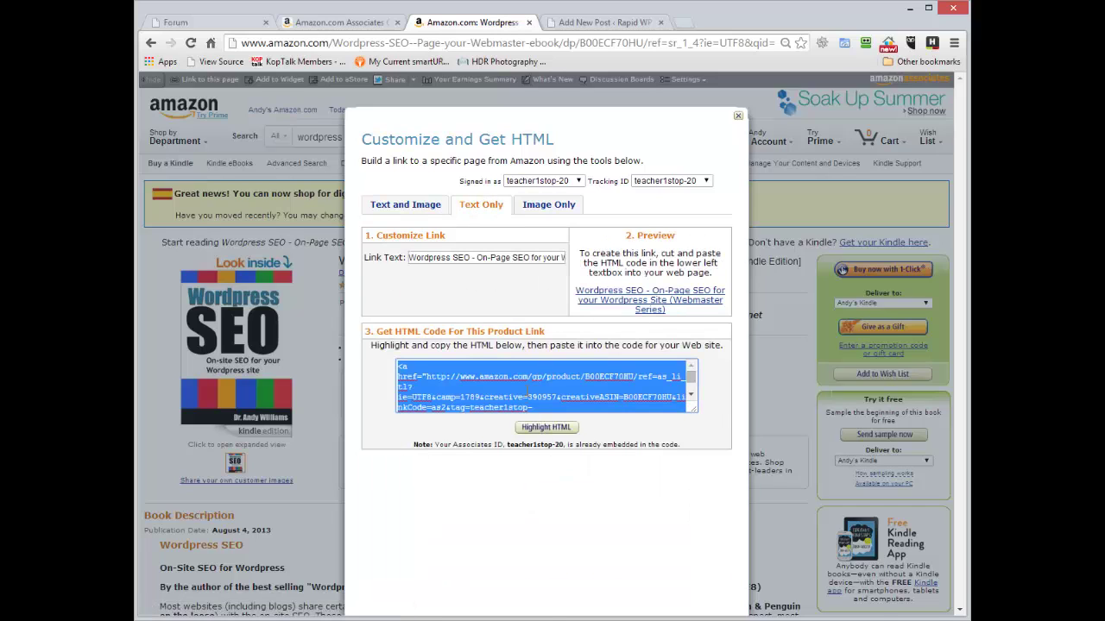
pyautogui.rightClick(526, 391)
pyautogui.click(574, 461)
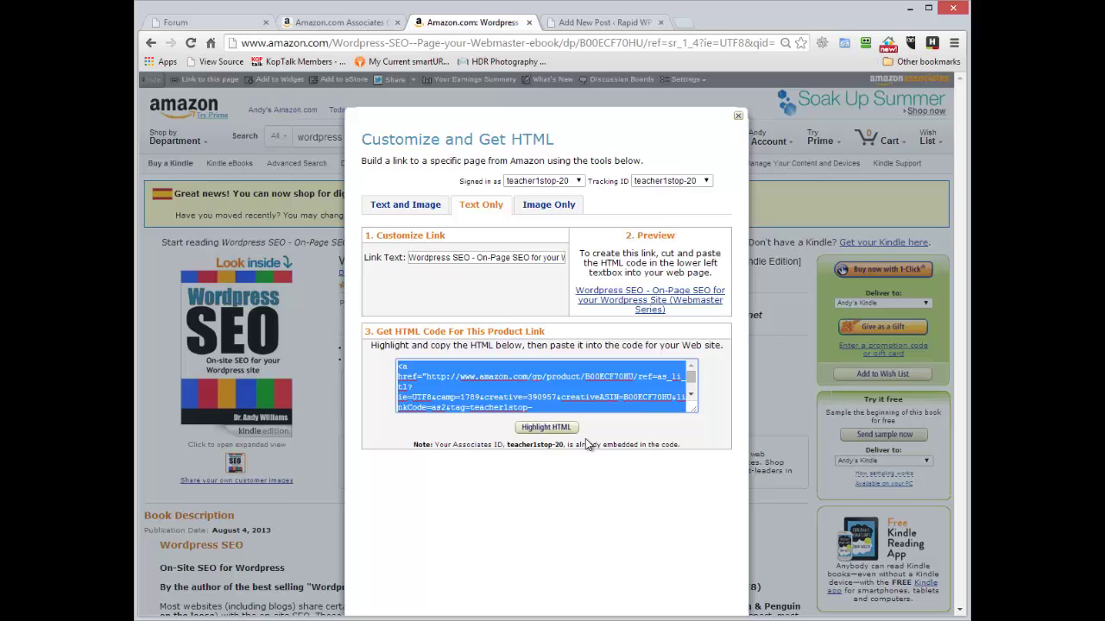
pyautogui.click(738, 116)
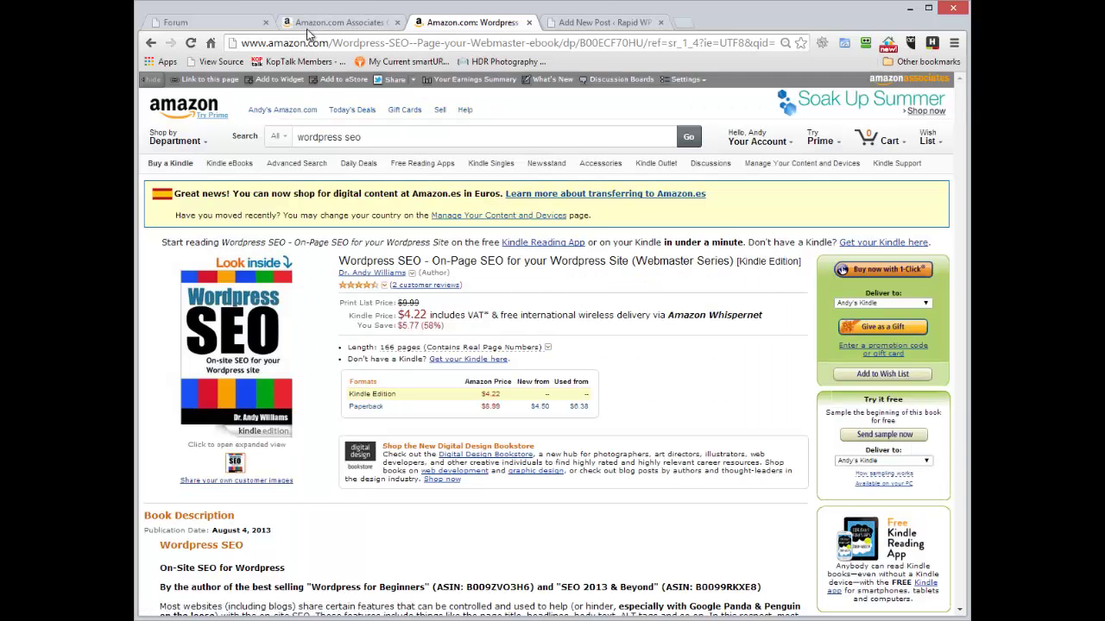
pyautogui.click(332, 23)
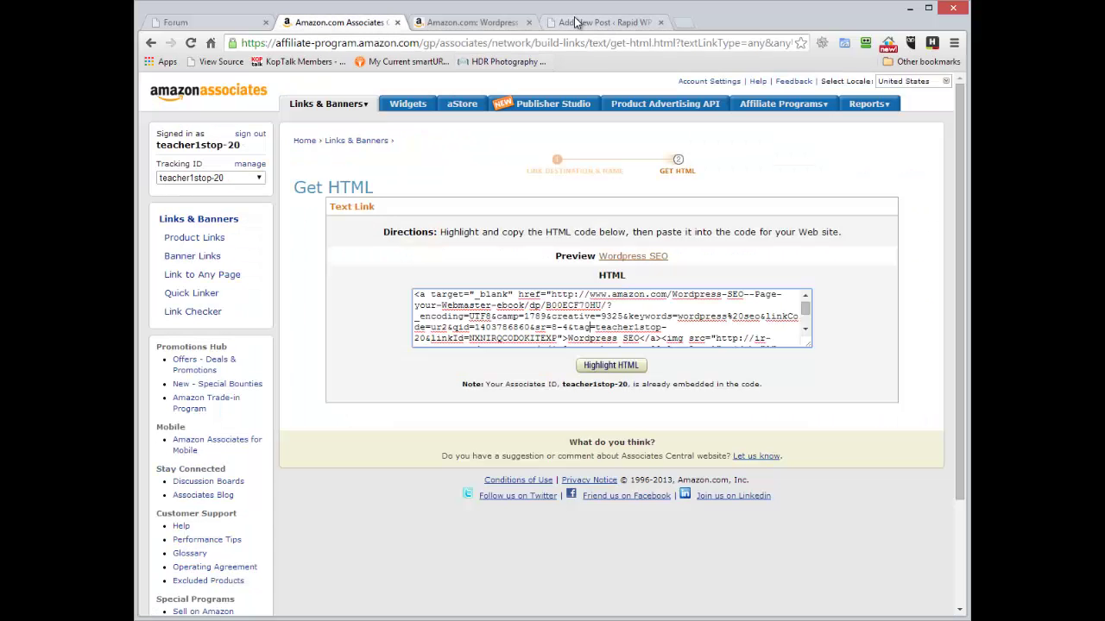
# In the draft post's HTML, replace the &nbsp; below INSERT VIDEO HERE with the copied Amazon link code and return to the visual view.
pyautogui.click(578, 23)
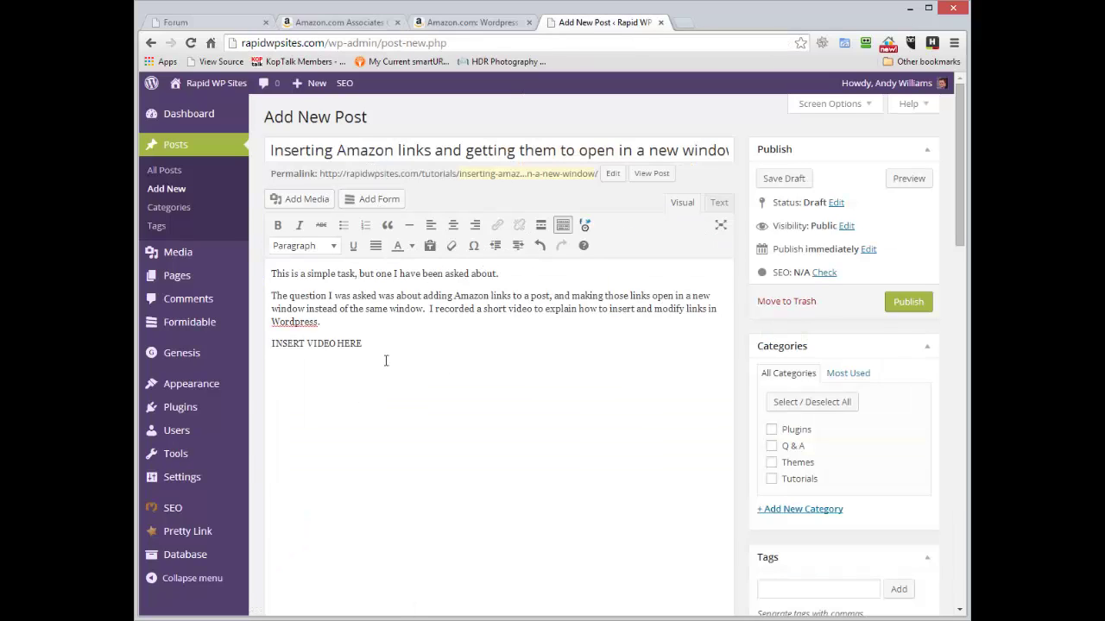
pyautogui.click(720, 202)
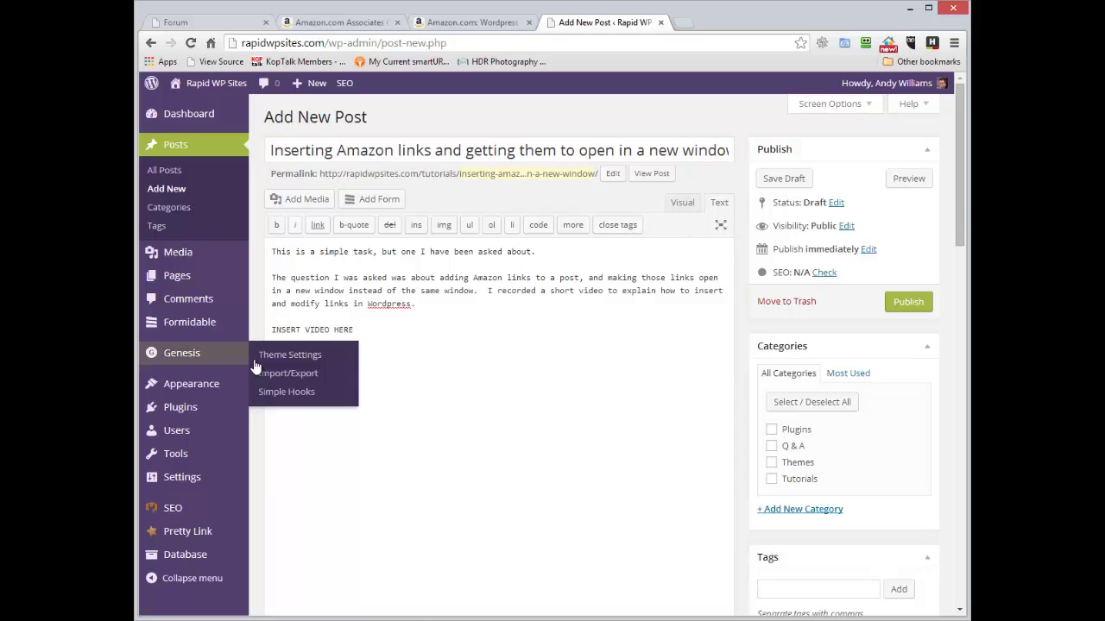
pyautogui.tripleClick(382, 353)
pyautogui.click(315, 357)
pyautogui.moveTo(314, 358); pyautogui.dragTo(268, 357)
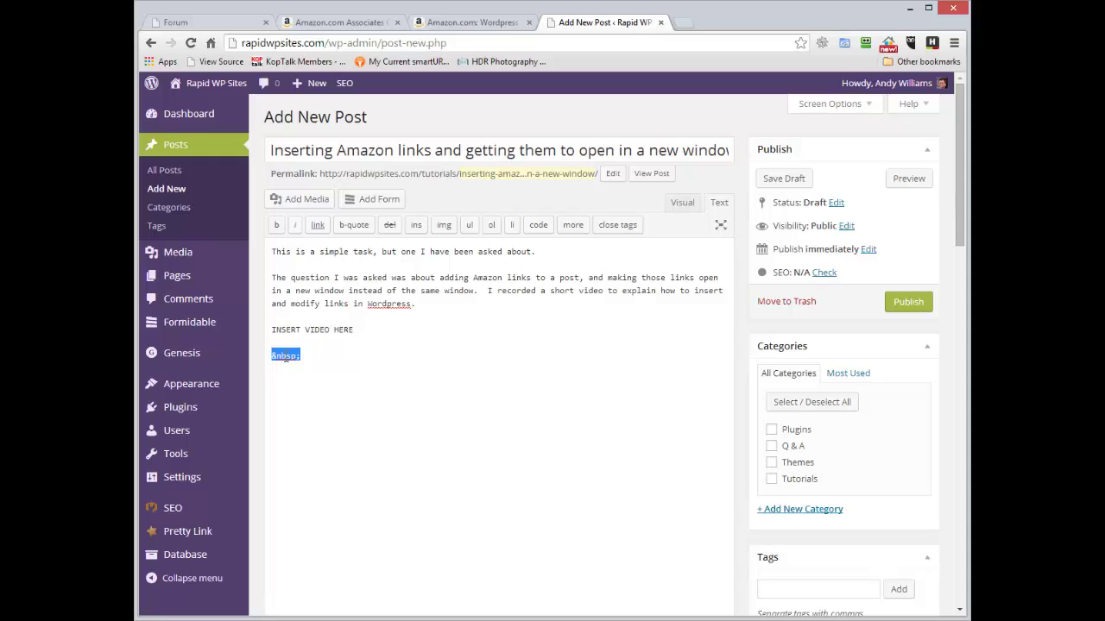
pyautogui.press('BackSpace')
pyautogui.rightClick(315, 364)
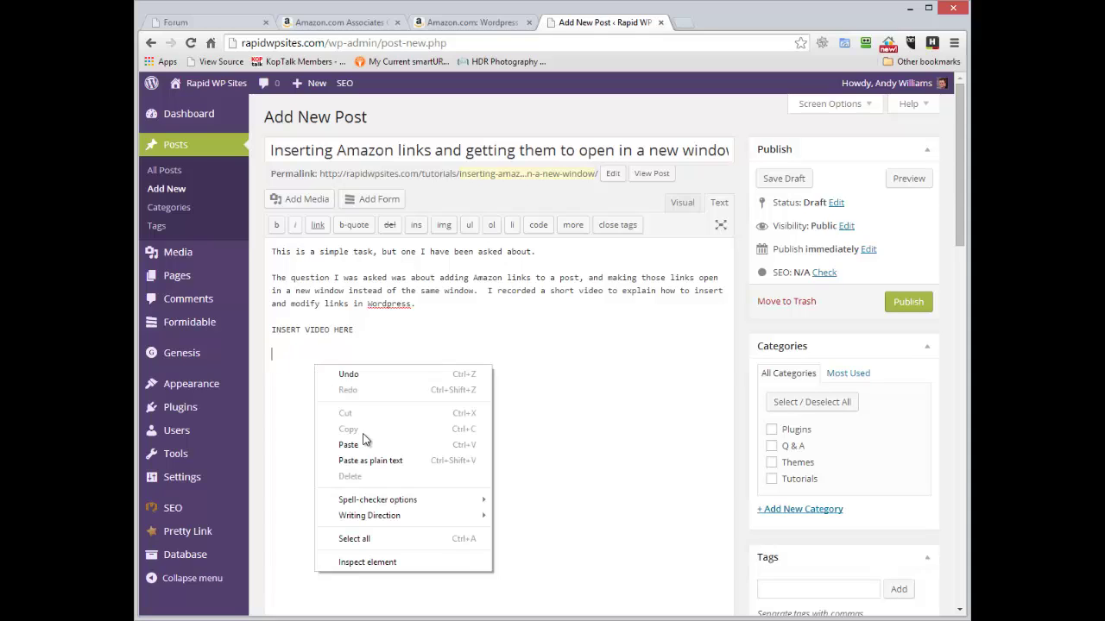
pyautogui.click(296, 353)
pyautogui.hotkey('ctrl', 'v')
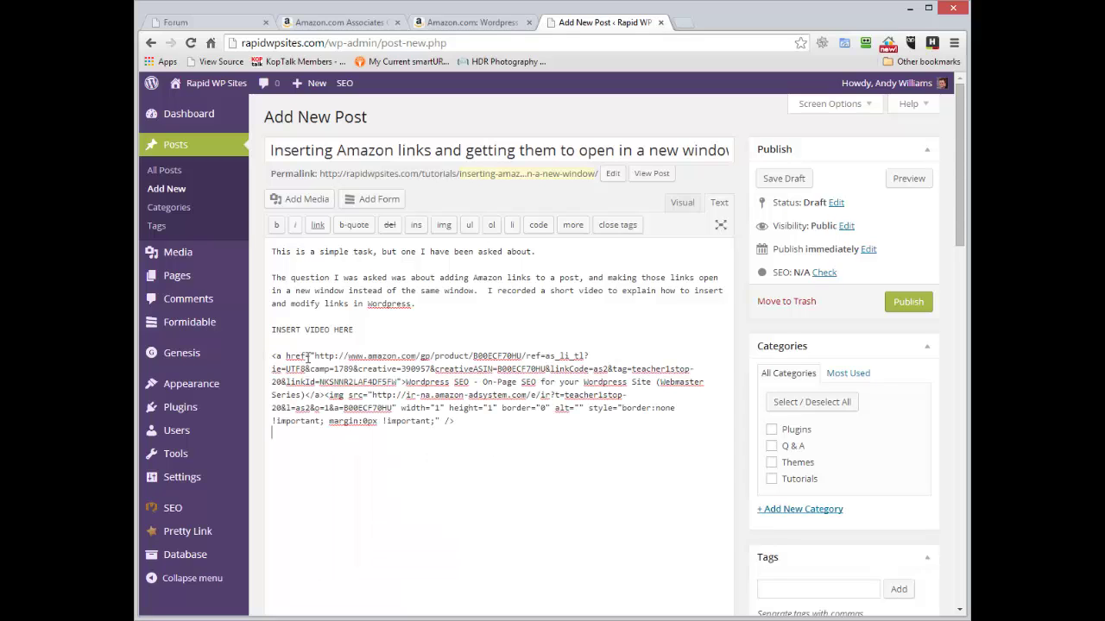
pyautogui.click(682, 203)
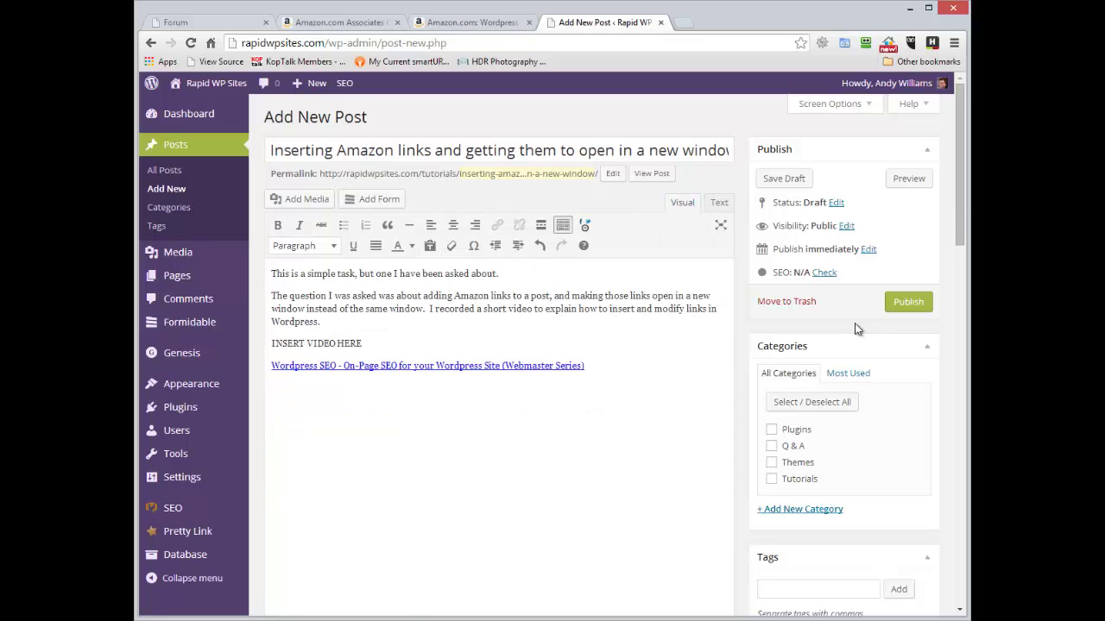
# Publish the post and test its Amazon link on the live page, then return to the post editor.
pyautogui.click(908, 304)
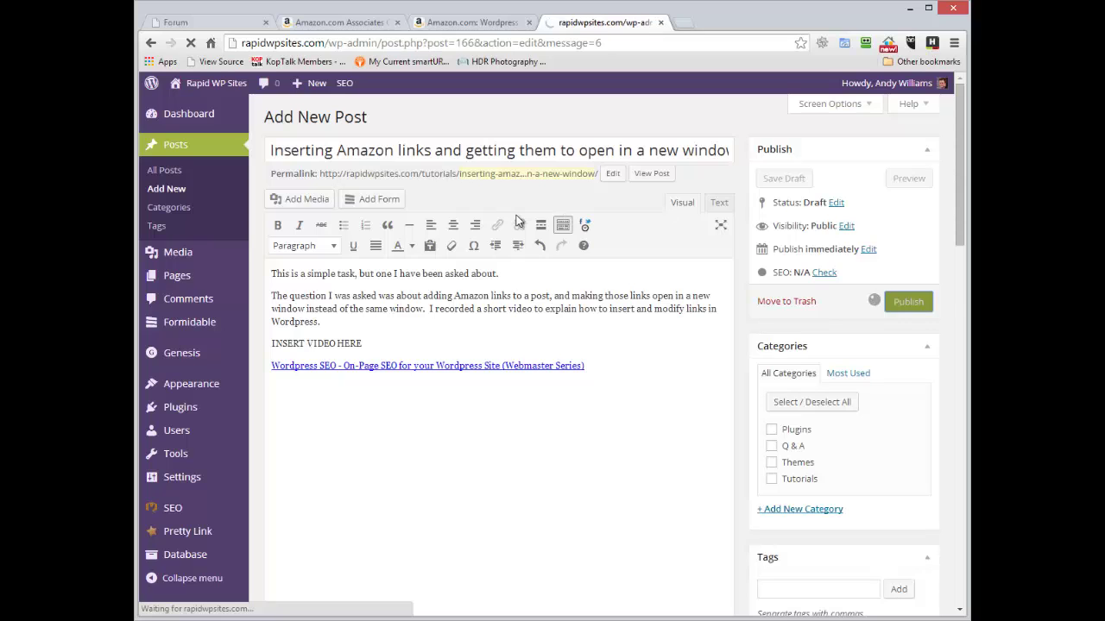
pyautogui.rightClick(638, 217)
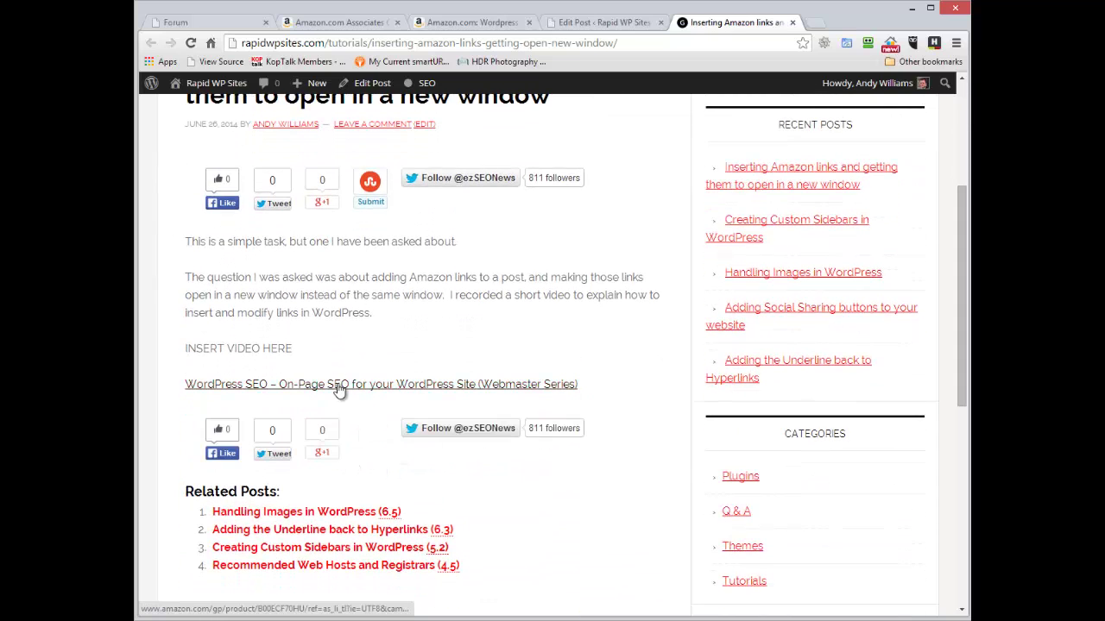
pyautogui.click(339, 385)
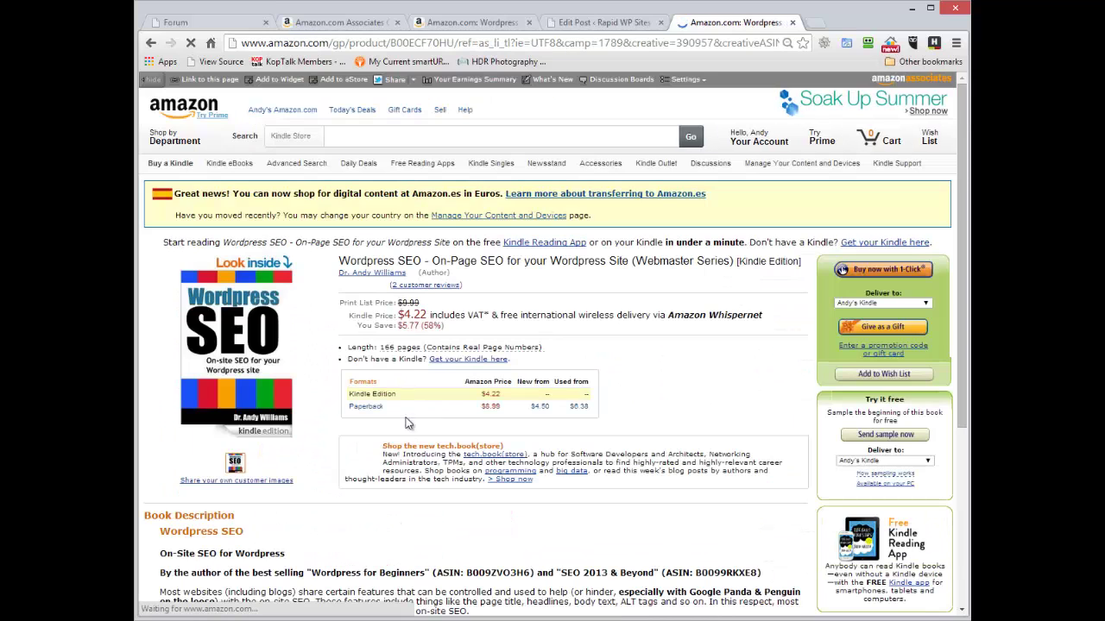
pyautogui.click(792, 22)
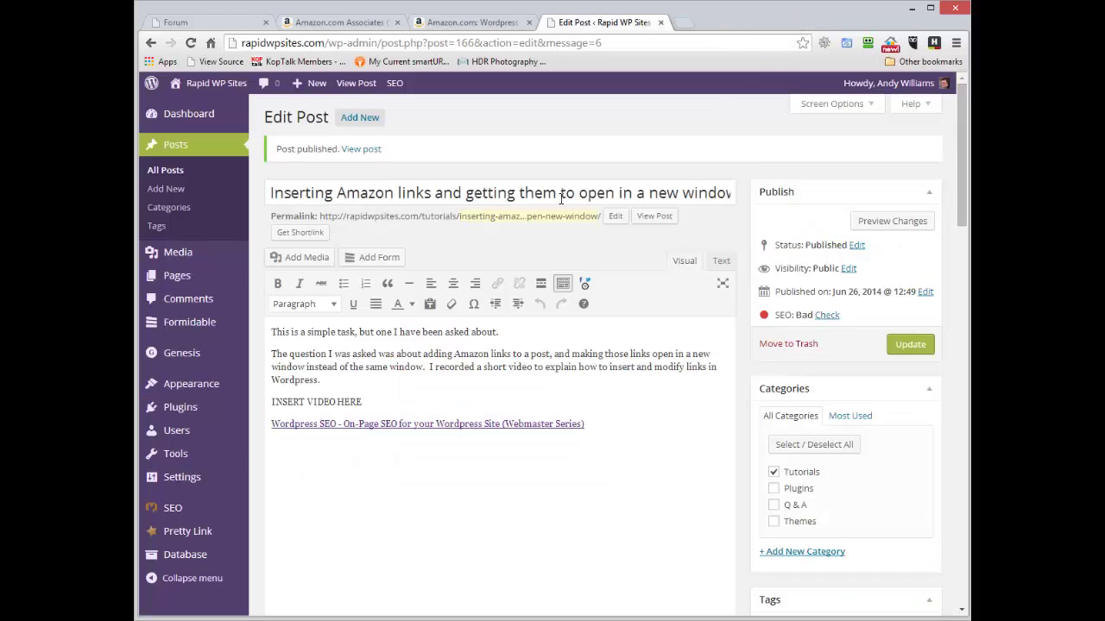
# Set the post's Amazon link to open in a new window/tab and update the post.
pyautogui.click(409, 424)
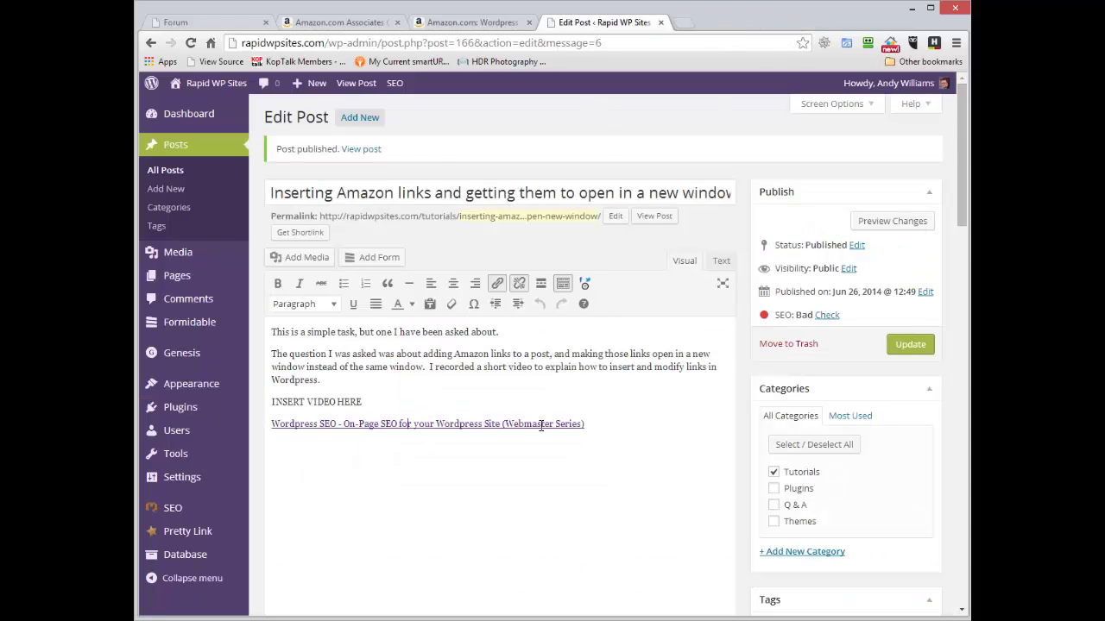
pyautogui.click(497, 284)
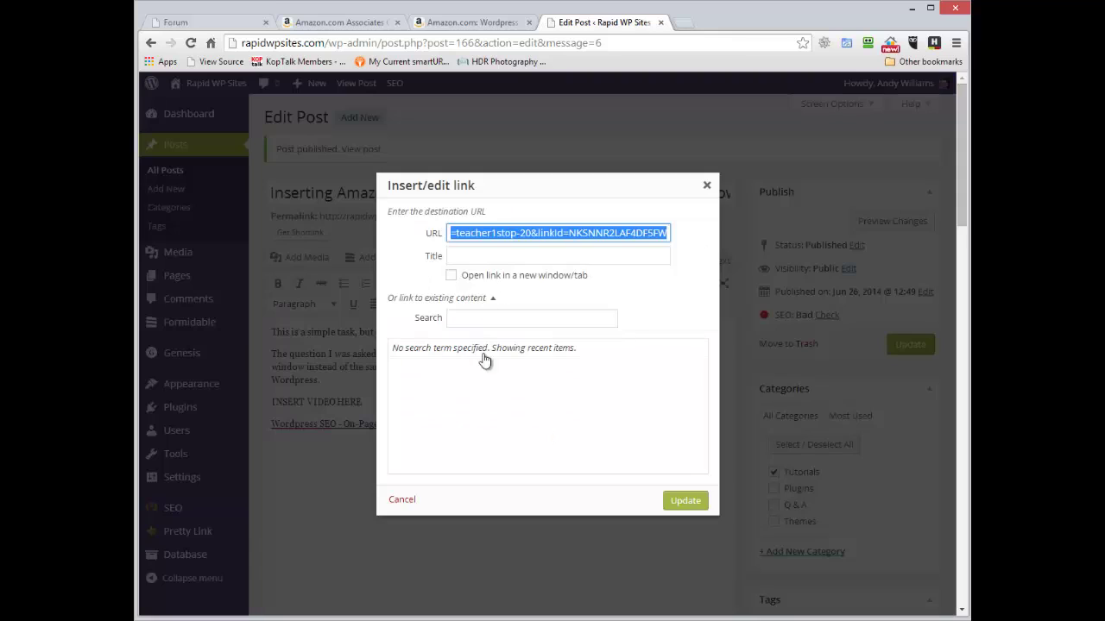
pyautogui.click(449, 276)
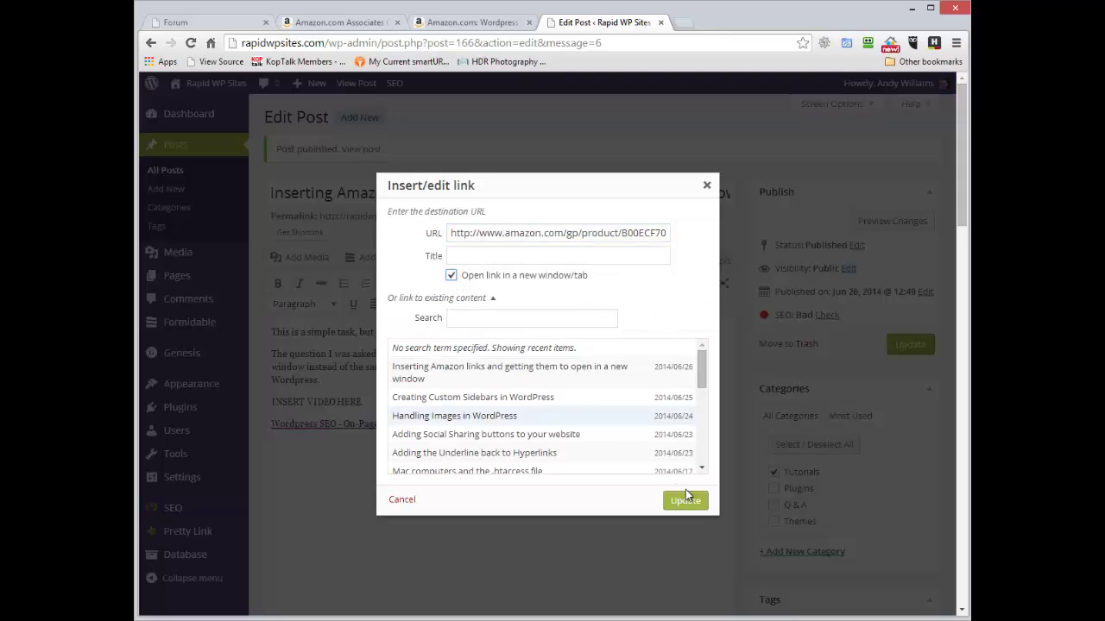
pyautogui.click(685, 503)
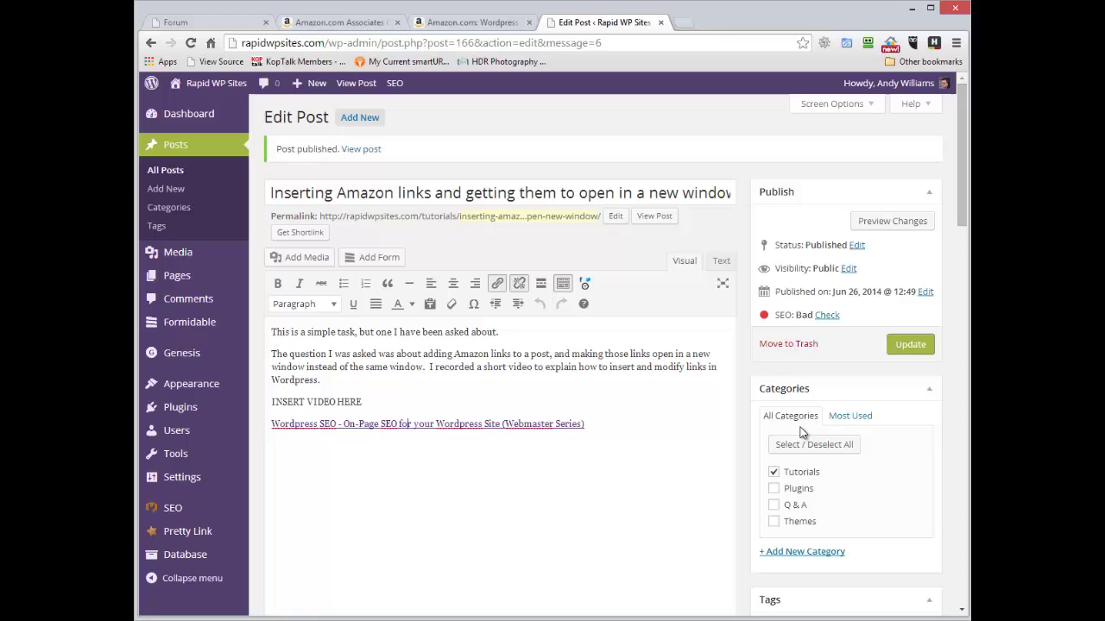
pyautogui.click(910, 349)
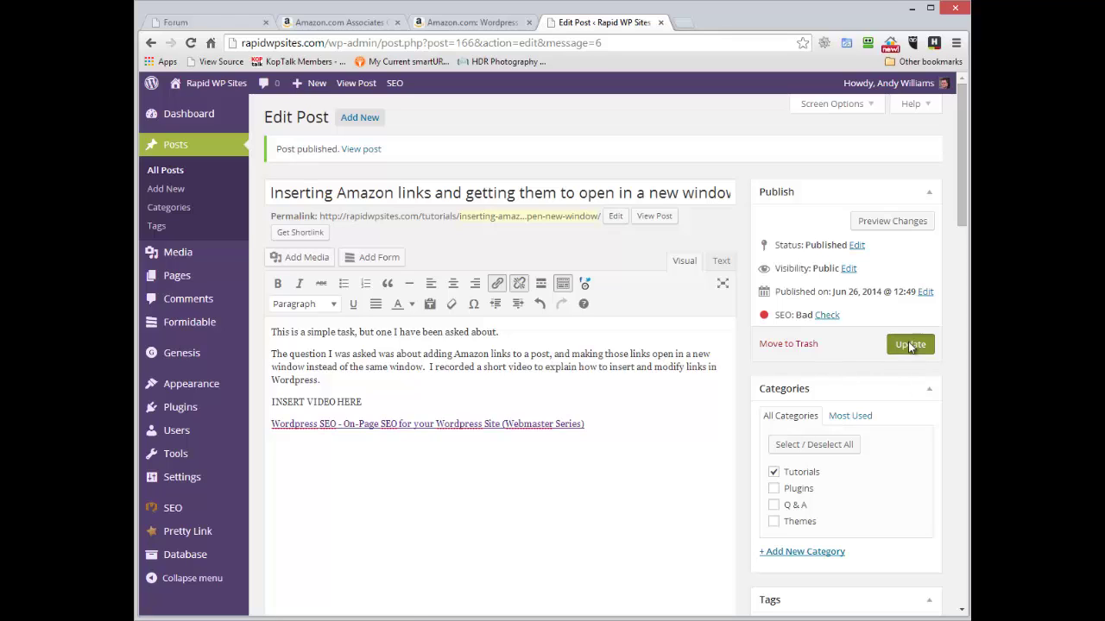
# View the updated post in a separate tab and test how its Amazon link opens.
pyautogui.rightClick(669, 210)
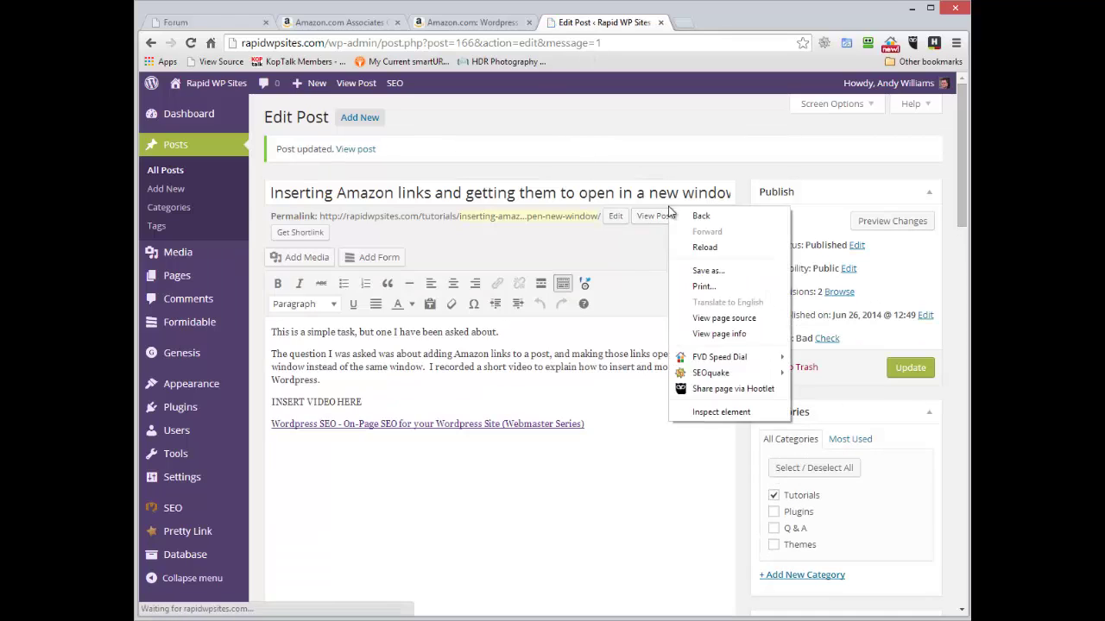
pyautogui.rightClick(654, 217)
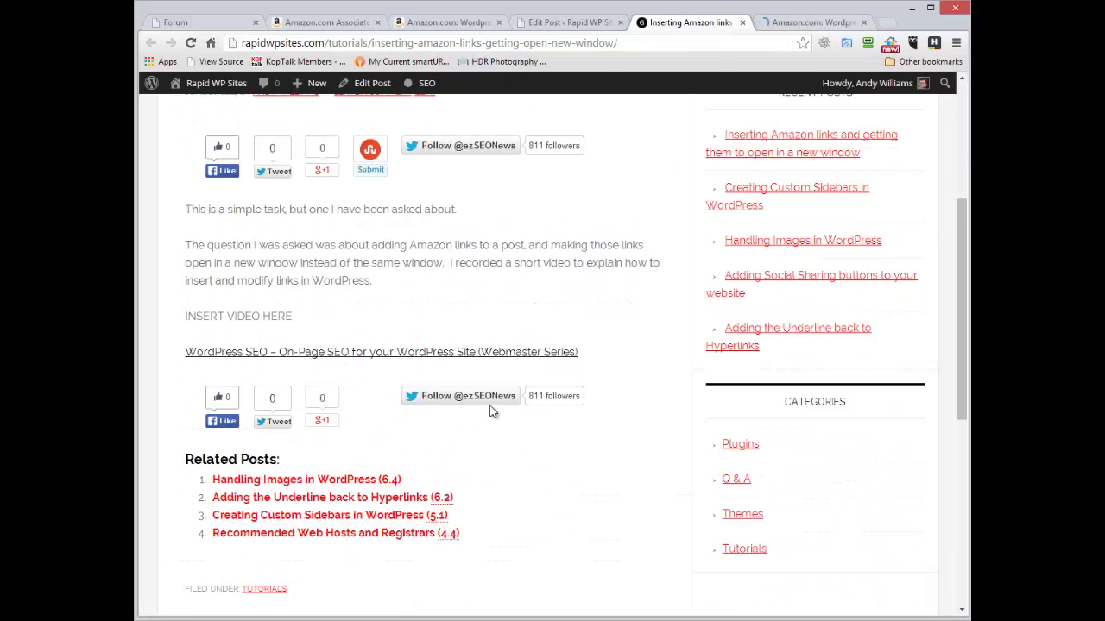
pyautogui.click(850, 24)
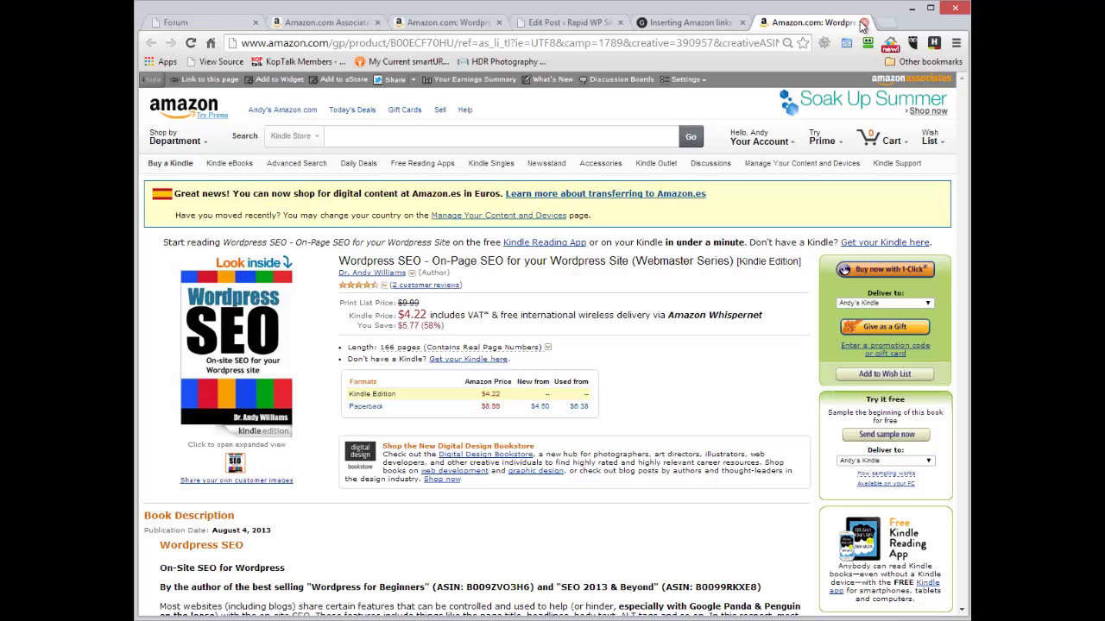
pyautogui.click(690, 28)
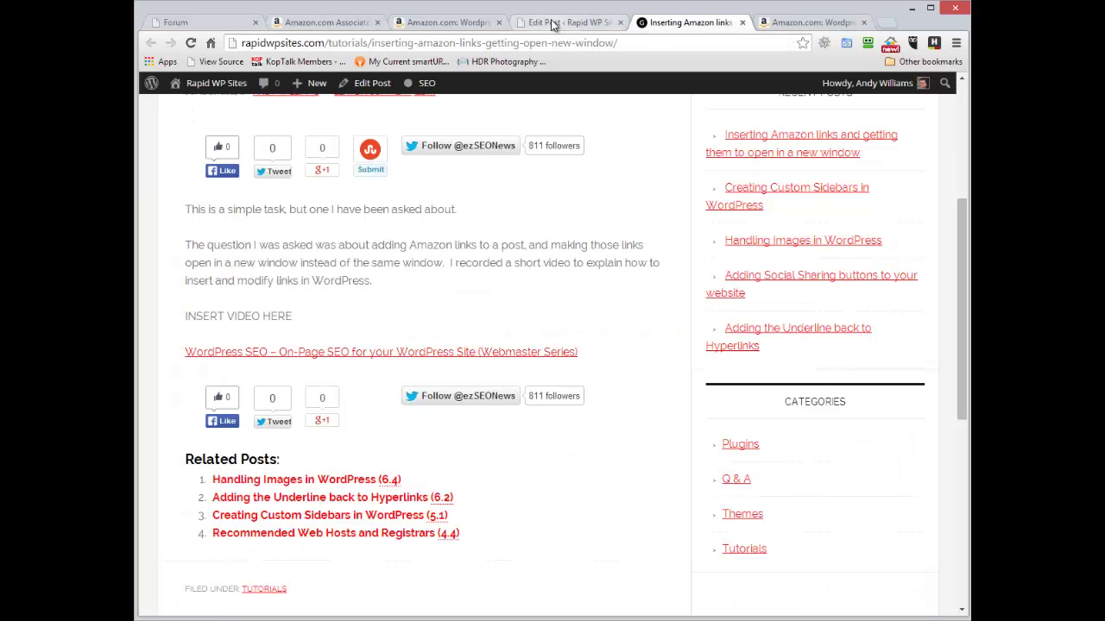
pyautogui.click(798, 24)
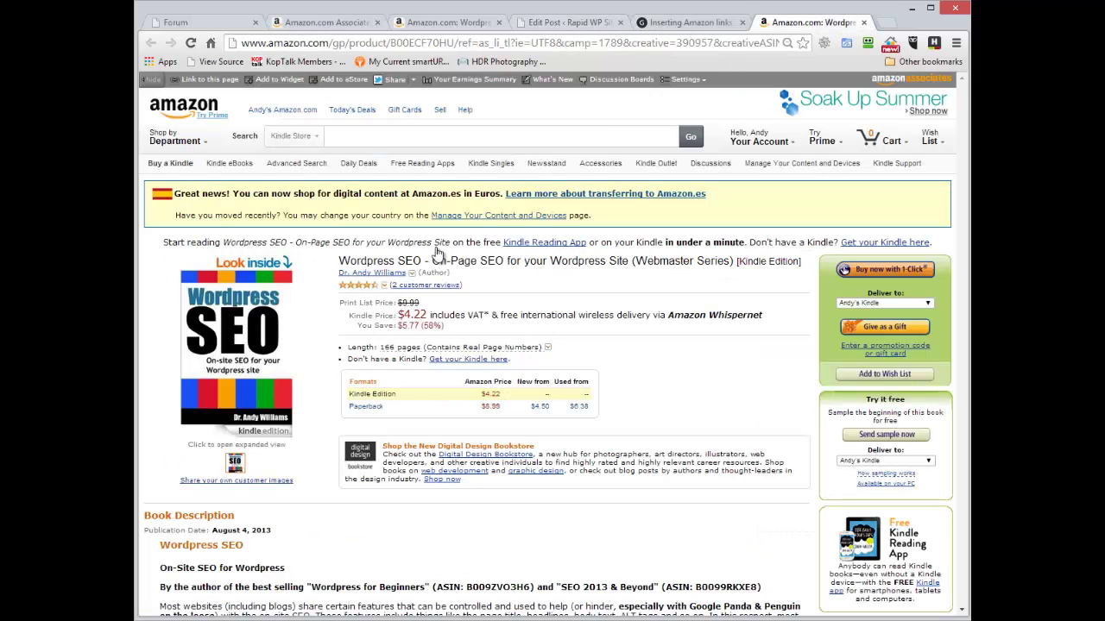
# Try to capture the Wordpress SEO book cover from the Amazon product page with Snagit.
pyautogui.rightClick(262, 340)
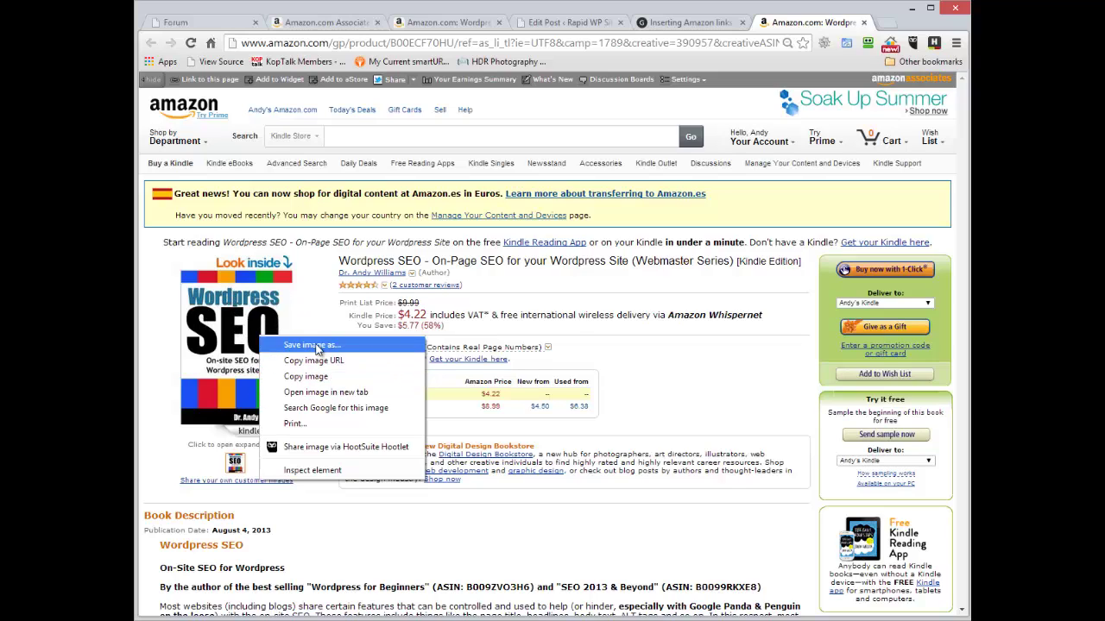
pyautogui.click(725, 403)
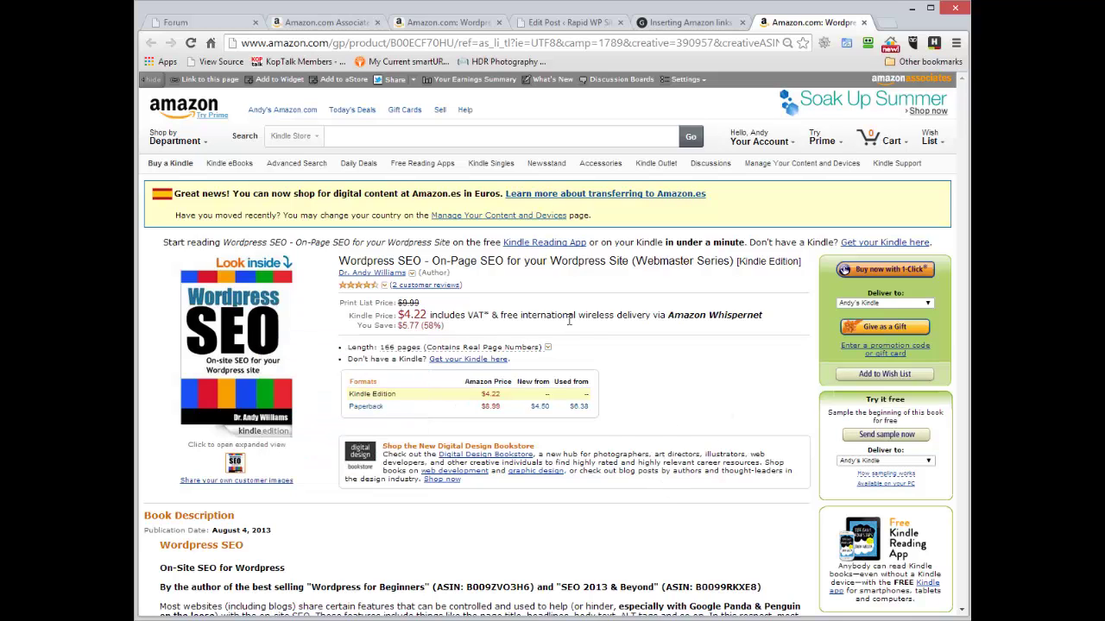
pyautogui.press('Print')
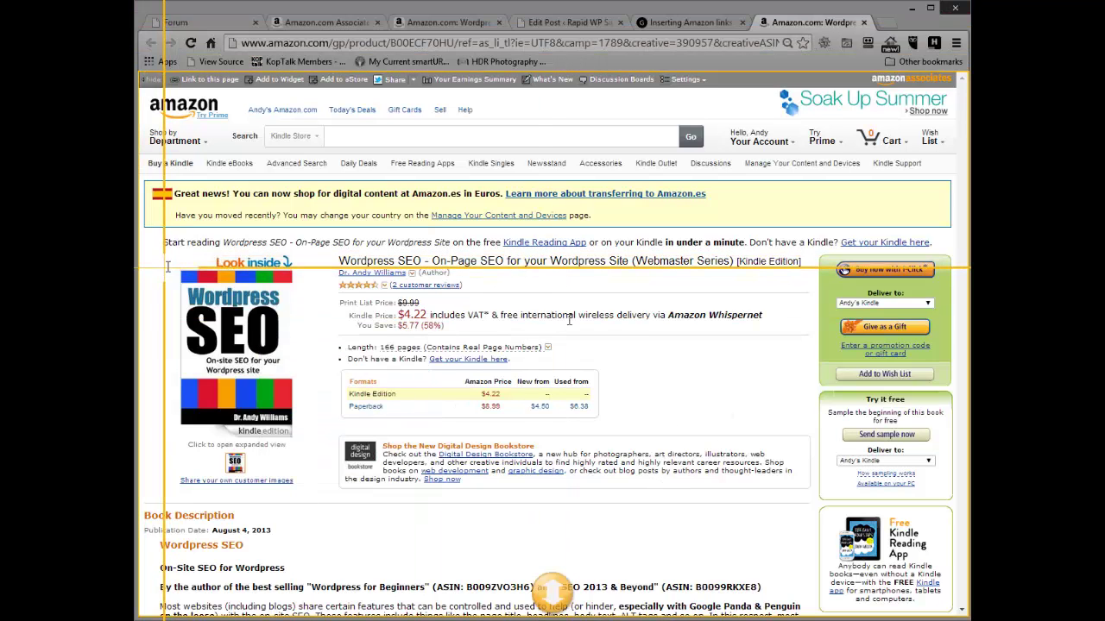
pyautogui.moveTo(174, 263); pyautogui.dragTo(308, 440)
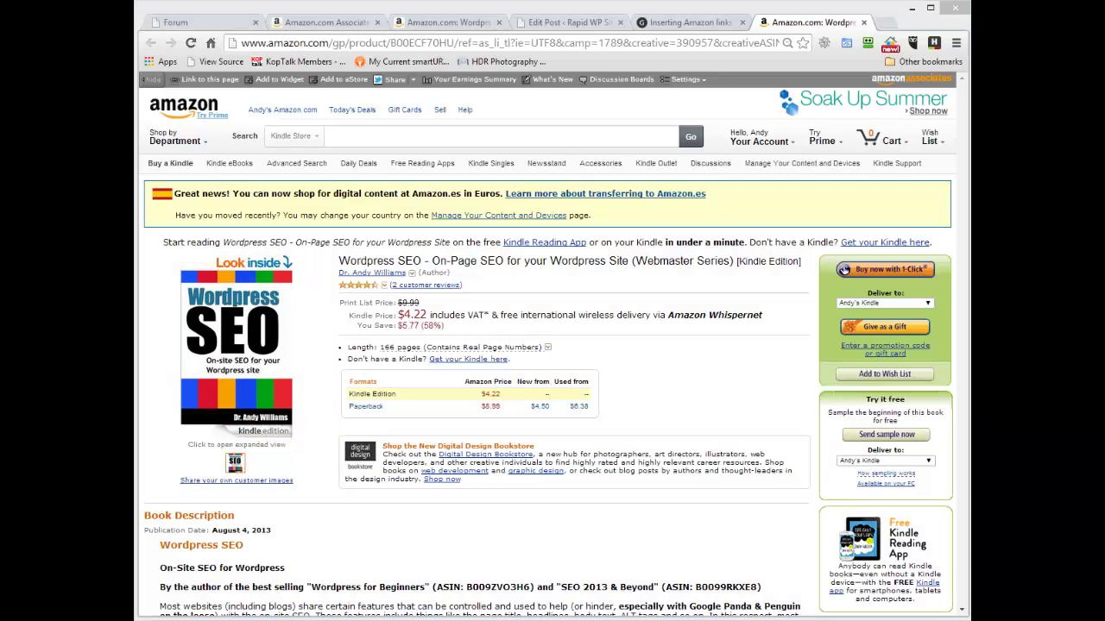
pyautogui.press('Print')
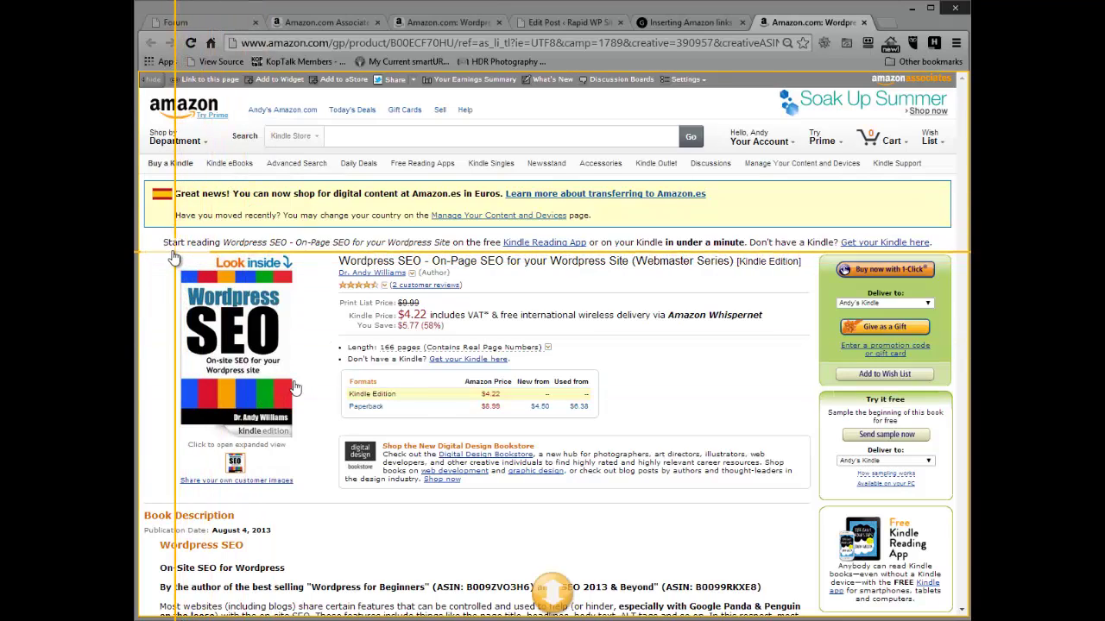
pyautogui.moveTo(172, 252); pyautogui.dragTo(307, 441)
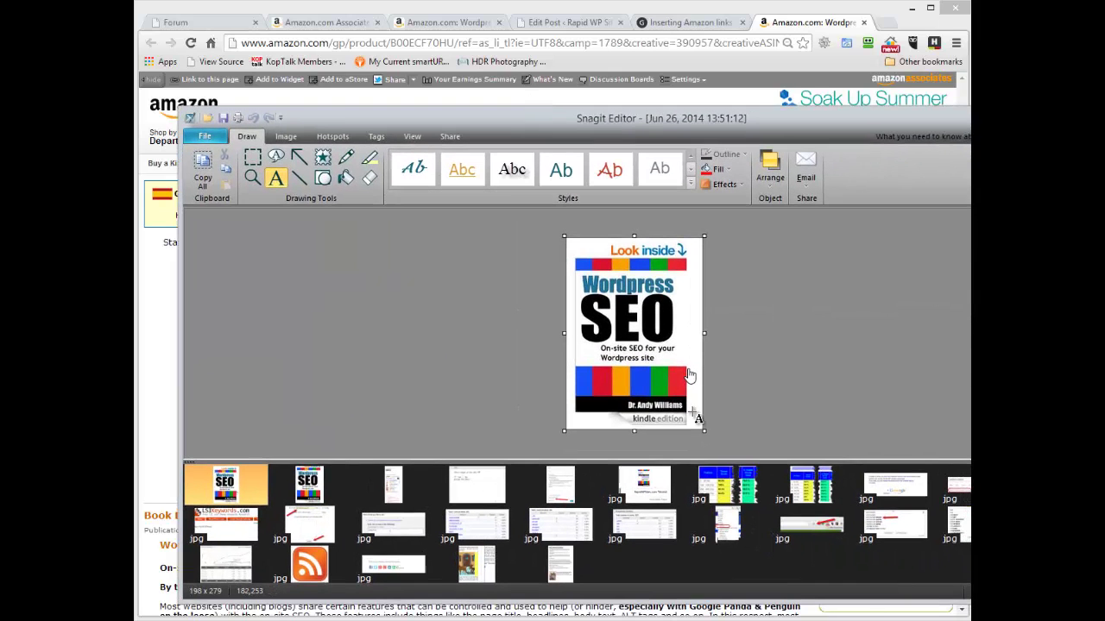
pyautogui.hotkey('alt', 'Tab')
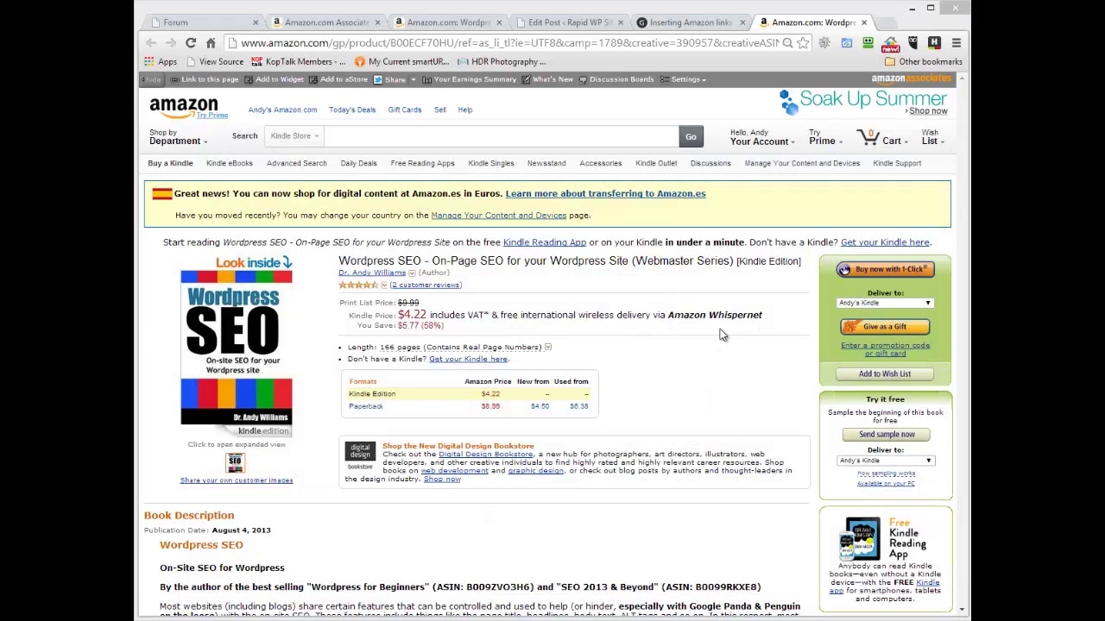
# Capture the book cover with its Look inside label as a screenshot, then close the Amazon product page.
pyautogui.press('Print')
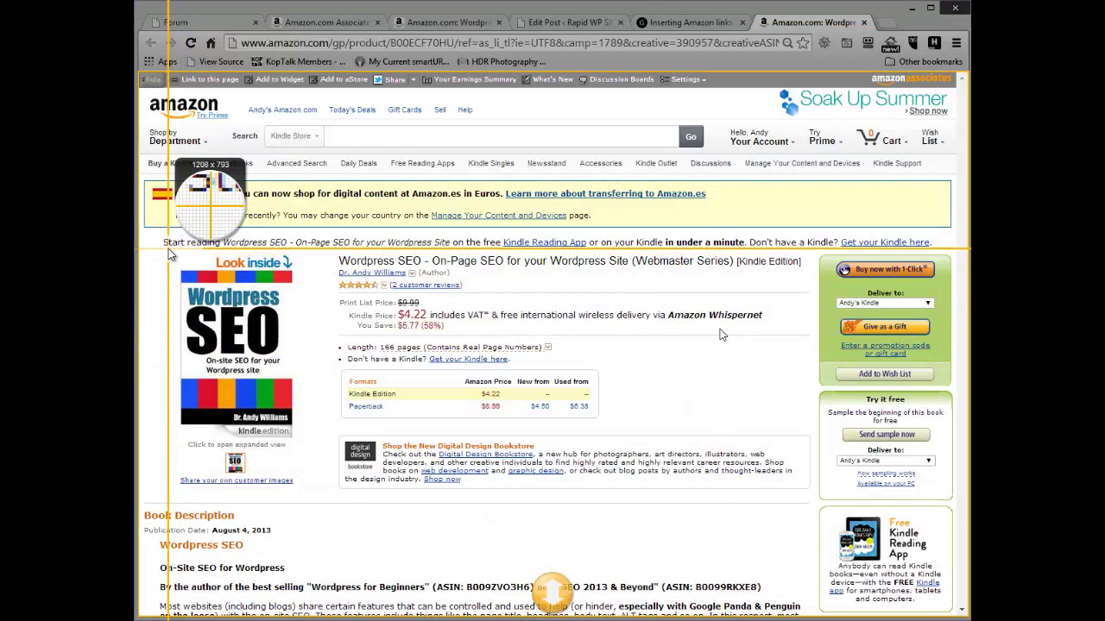
pyautogui.moveTo(167, 249); pyautogui.dragTo(308, 440)
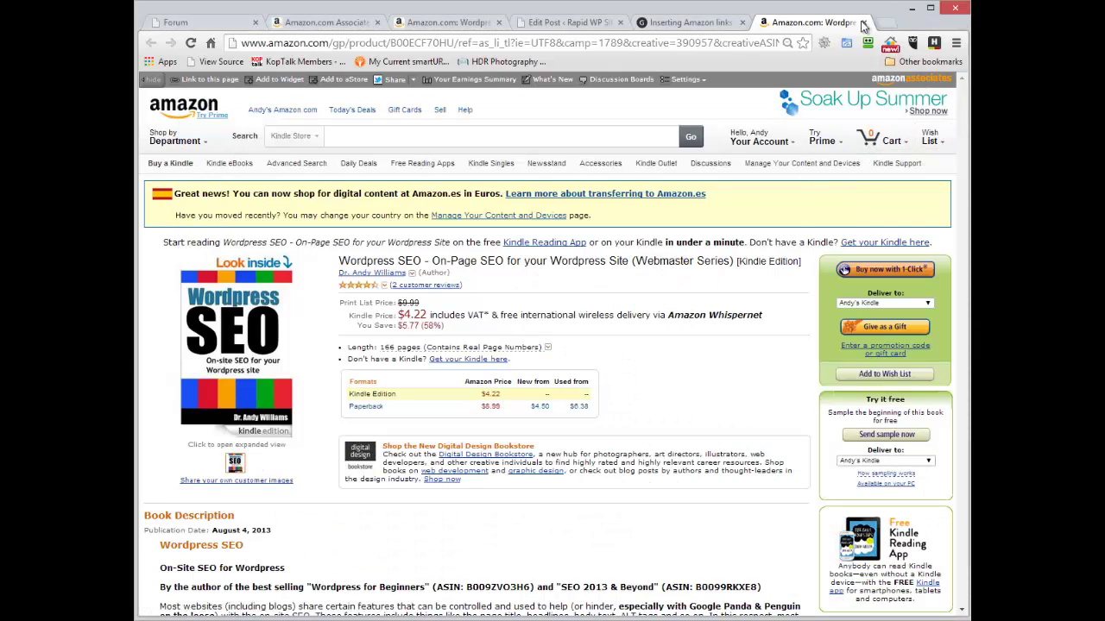
pyautogui.click(864, 23)
# In the post editor, add an empty line above the Amazon text link and place the cursor there.
pyautogui.click(590, 24)
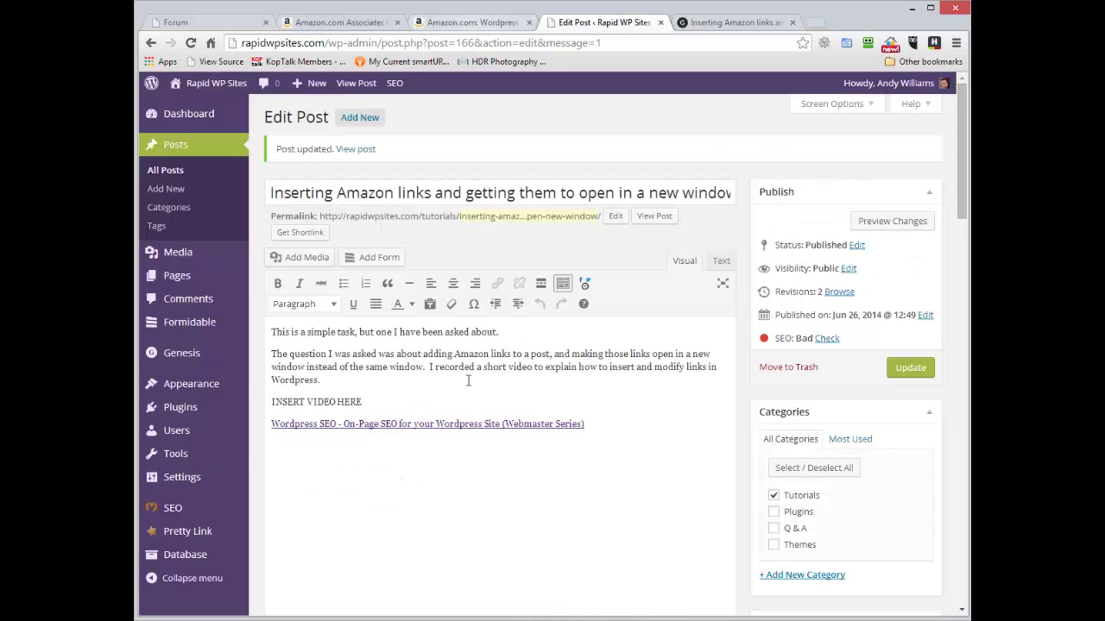
pyautogui.click(271, 425)
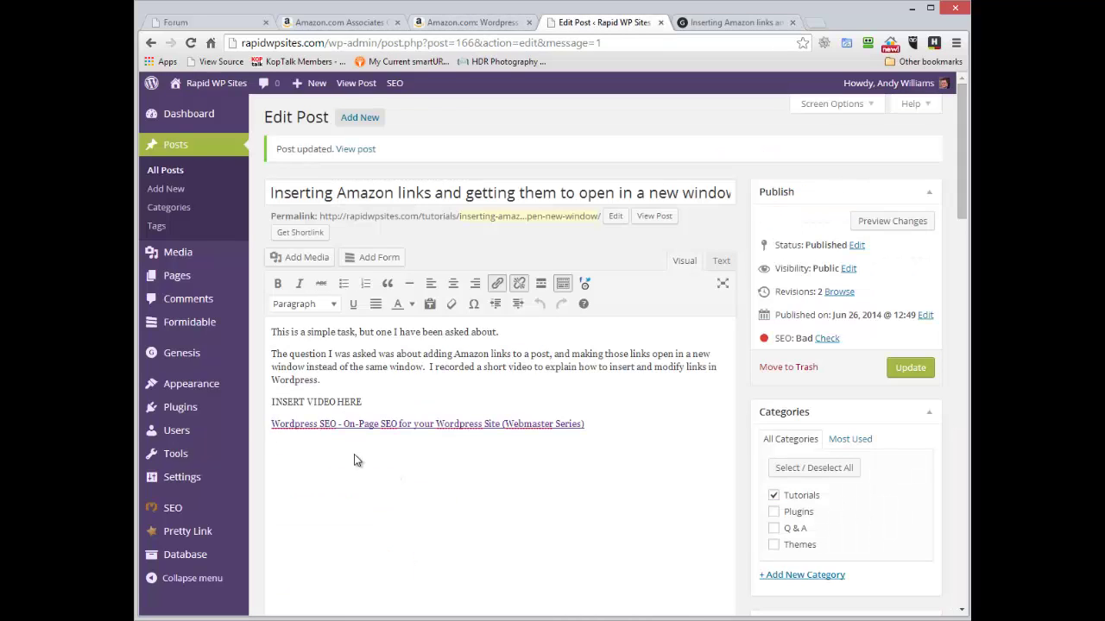
pyautogui.press('Return')
pyautogui.click(286, 424)
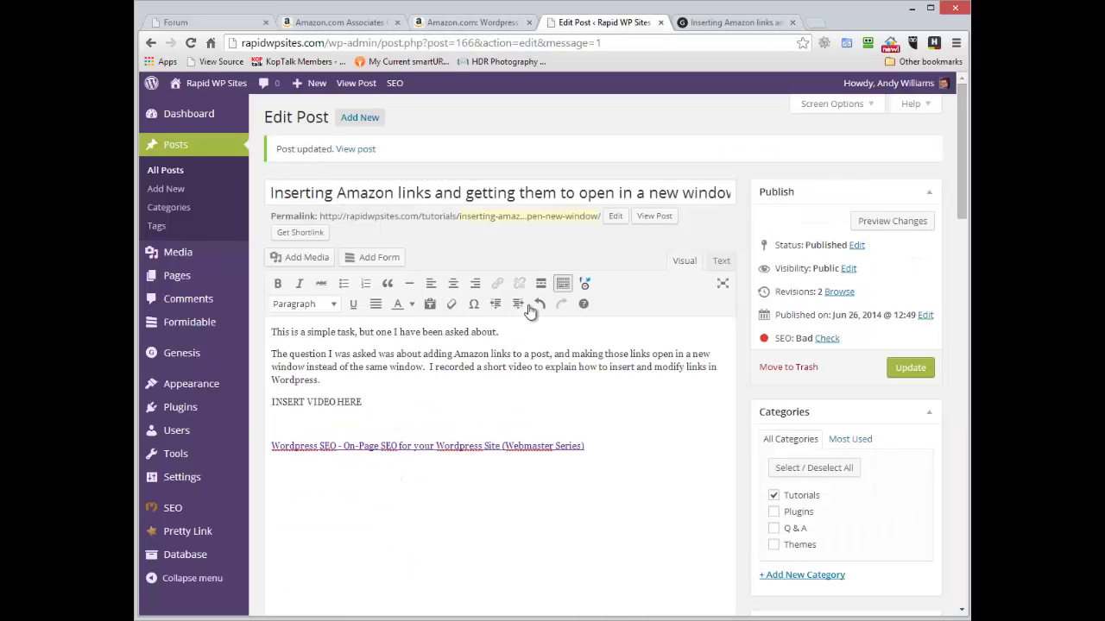
# Upload the cover image seo 2014.jpg from the temp folder to the post's media.
pyautogui.click(290, 257)
pyautogui.click(348, 147)
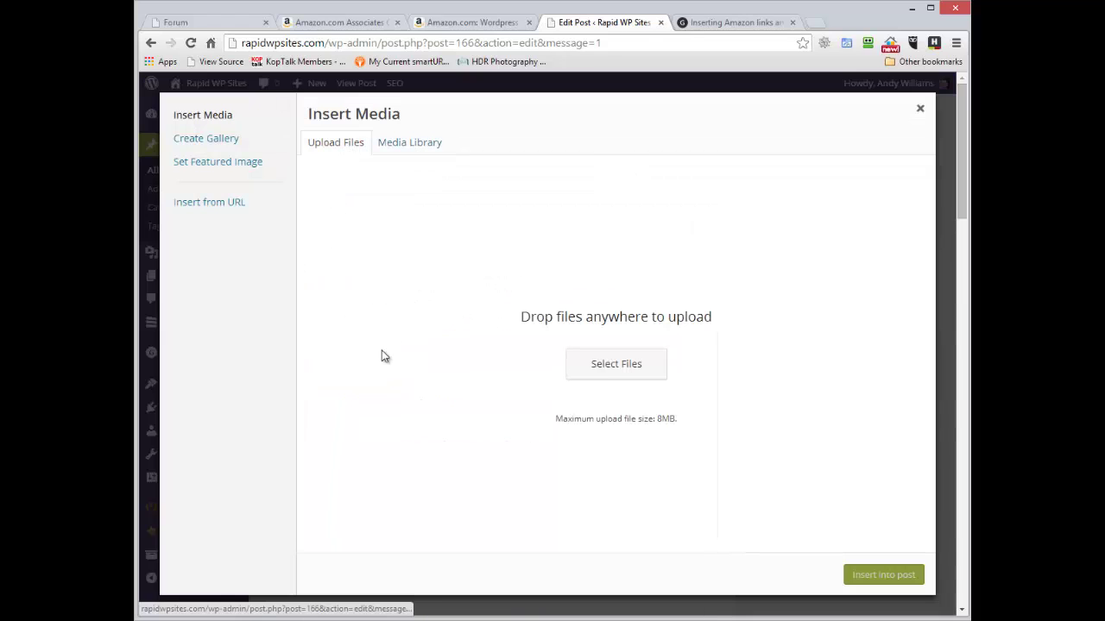
pyautogui.click(637, 365)
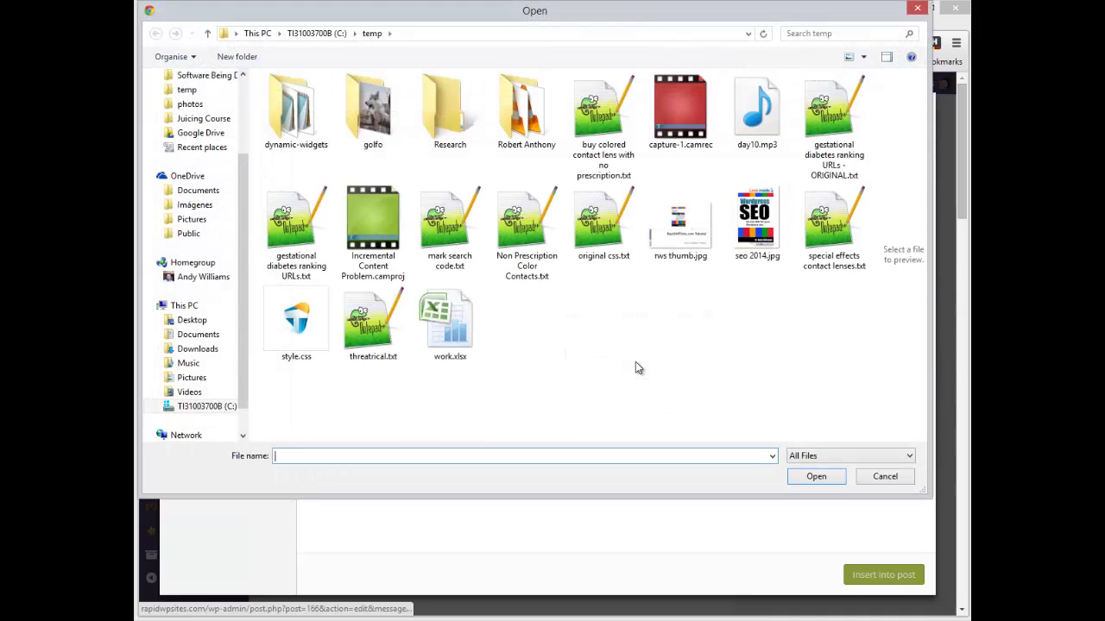
pyautogui.click(759, 221)
pyautogui.doubleClick(758, 221)
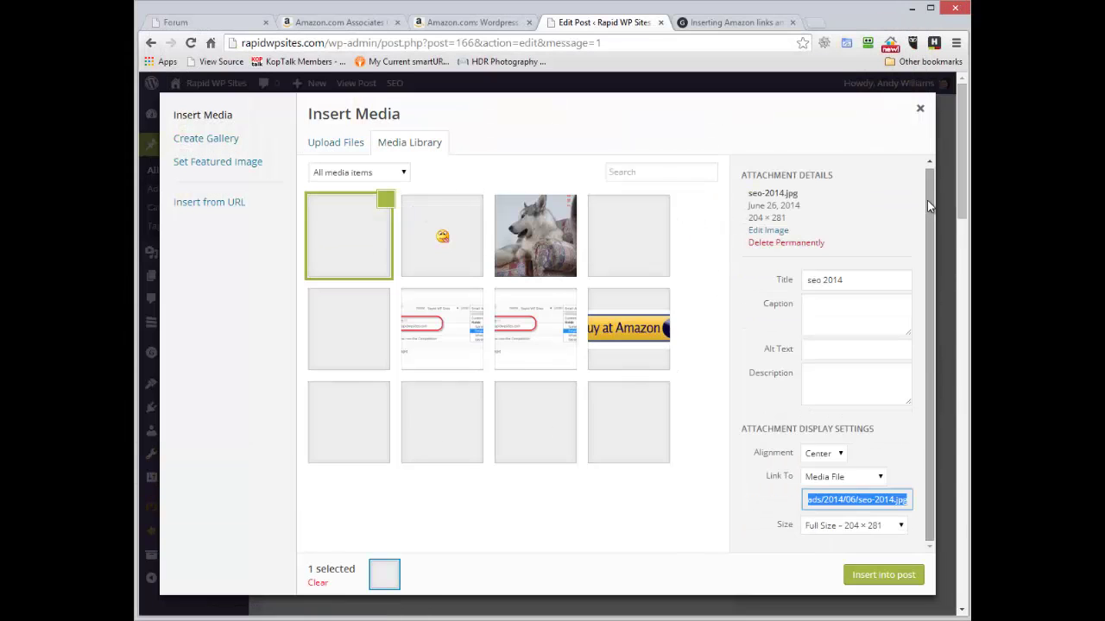
# Insert the uploaded seo-2014.jpg cover into the post, center-aligned, at full size (204 × 281) and without a link.
pyautogui.click(823, 453)
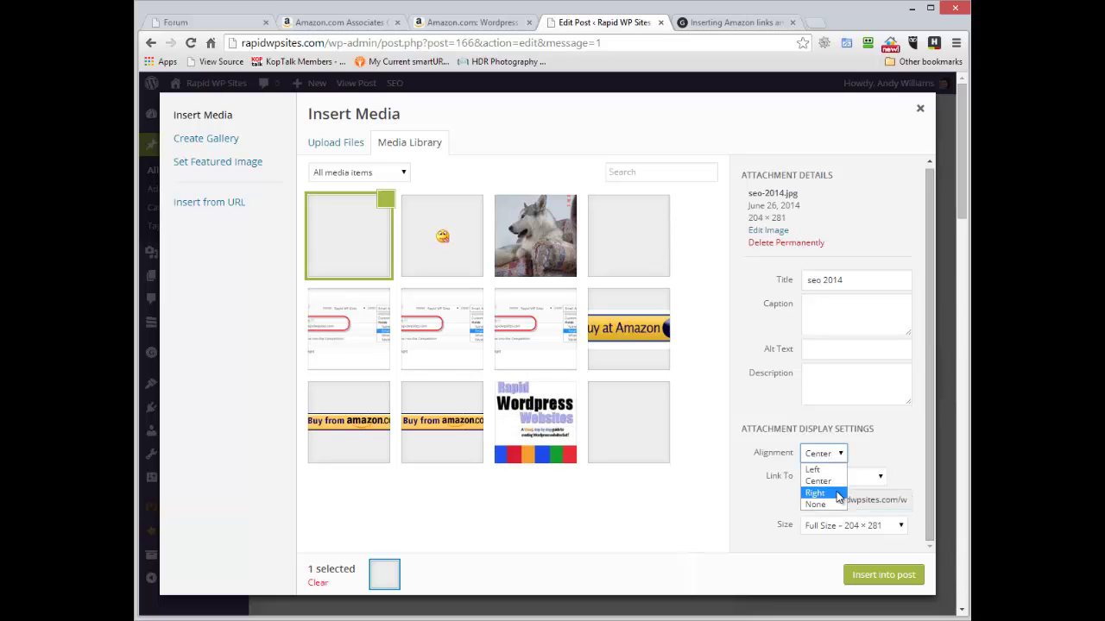
pyautogui.click(836, 488)
pyautogui.moveTo(931, 378); pyautogui.dragTo(922, 456)
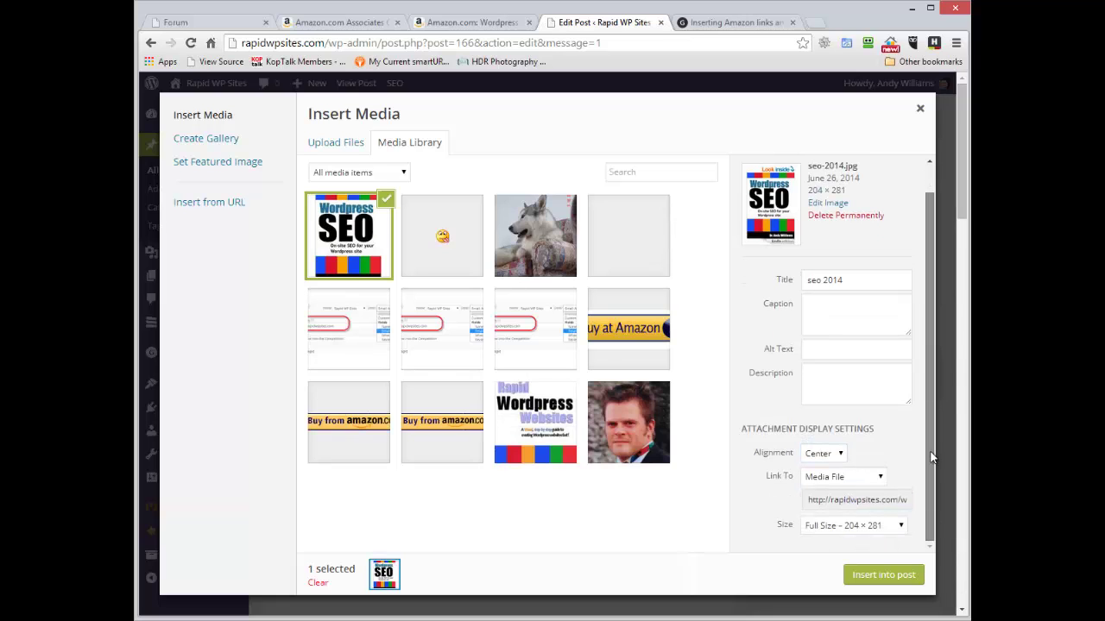
pyautogui.click(879, 479)
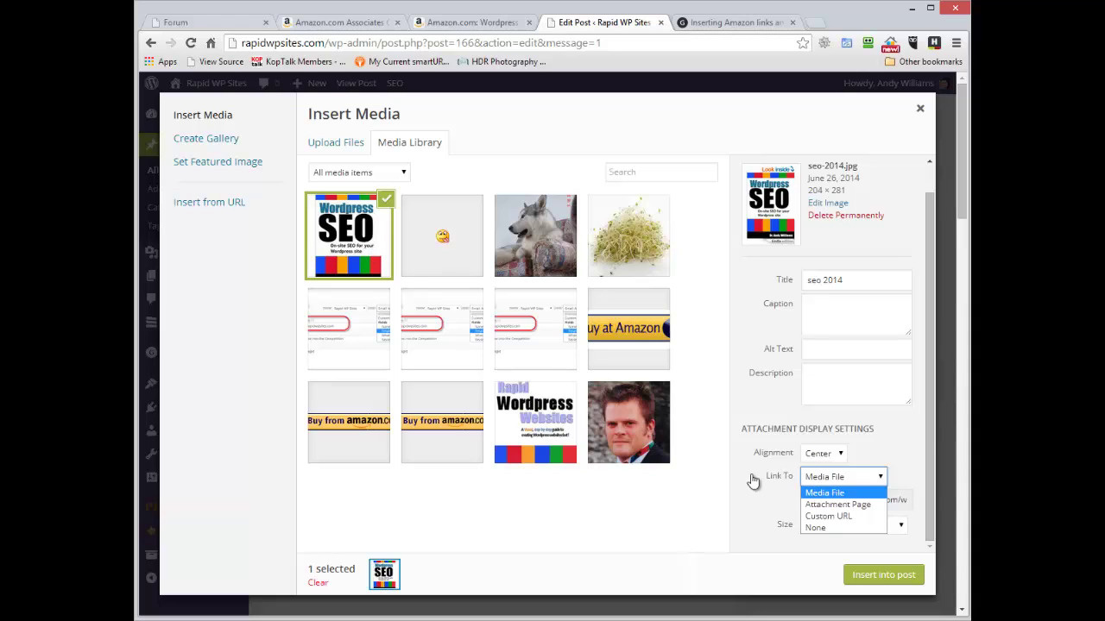
pyautogui.click(834, 528)
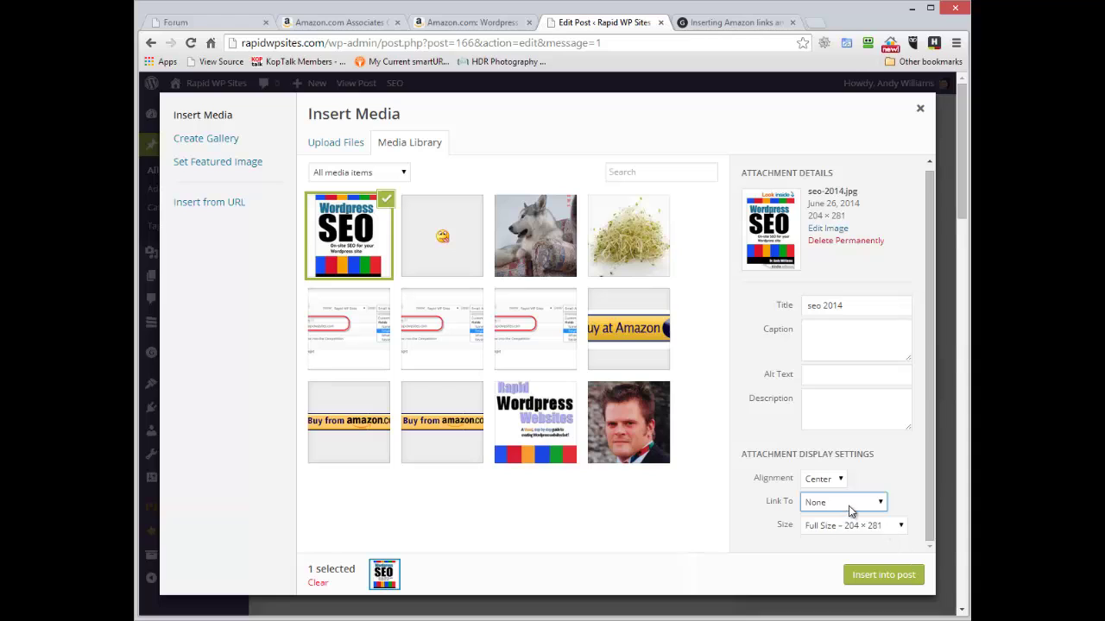
pyautogui.click(864, 509)
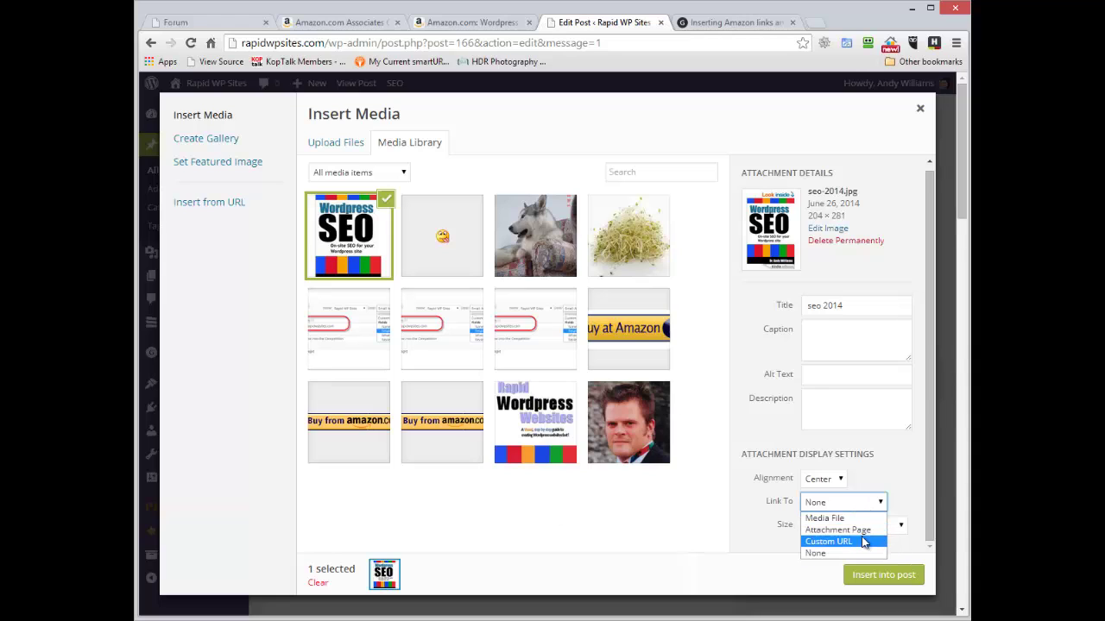
pyautogui.click(863, 542)
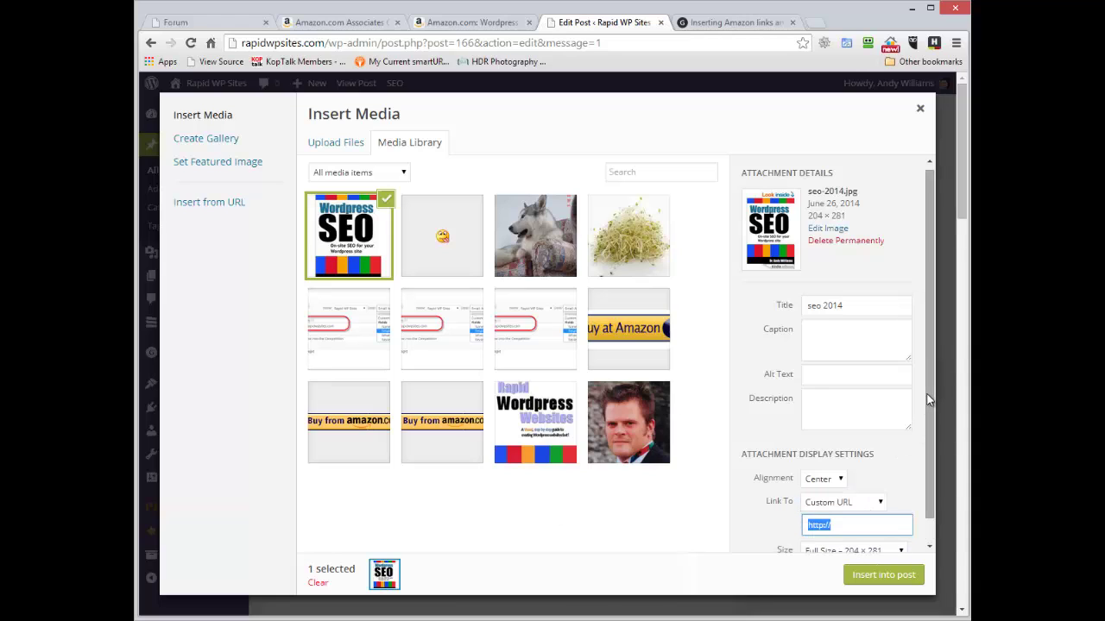
pyautogui.scroll(-1, 919, 422)
pyautogui.click(886, 578)
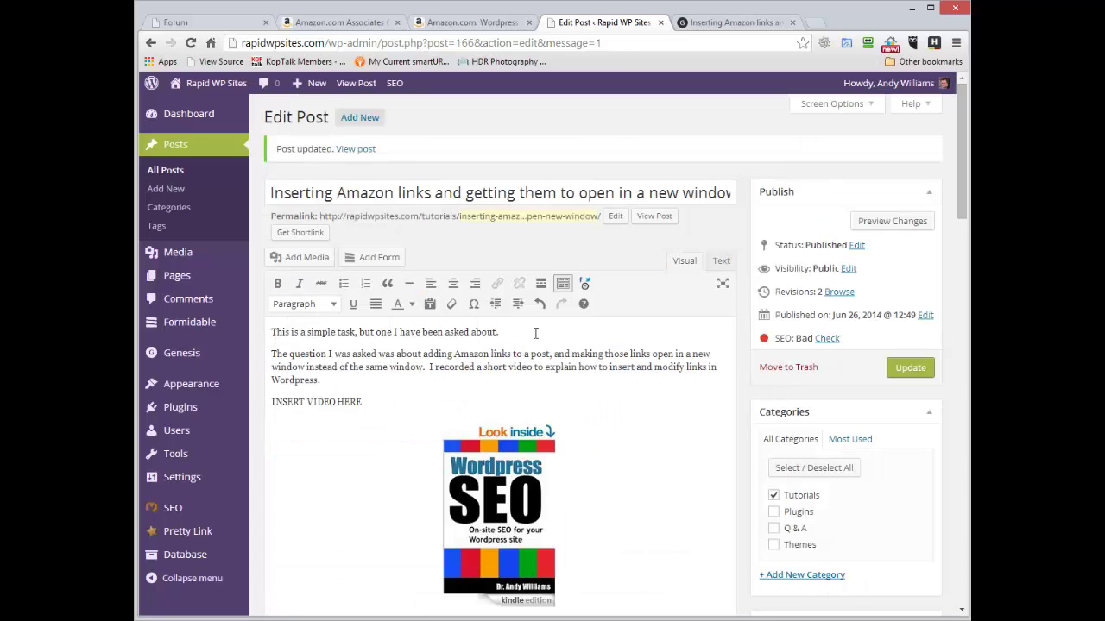
# Copy the destination URL from the Wordpress SEO text link below the cover image, leaving that link as it is.
pyautogui.moveTo(964, 123); pyautogui.dragTo(961, 154)
pyautogui.click(513, 341)
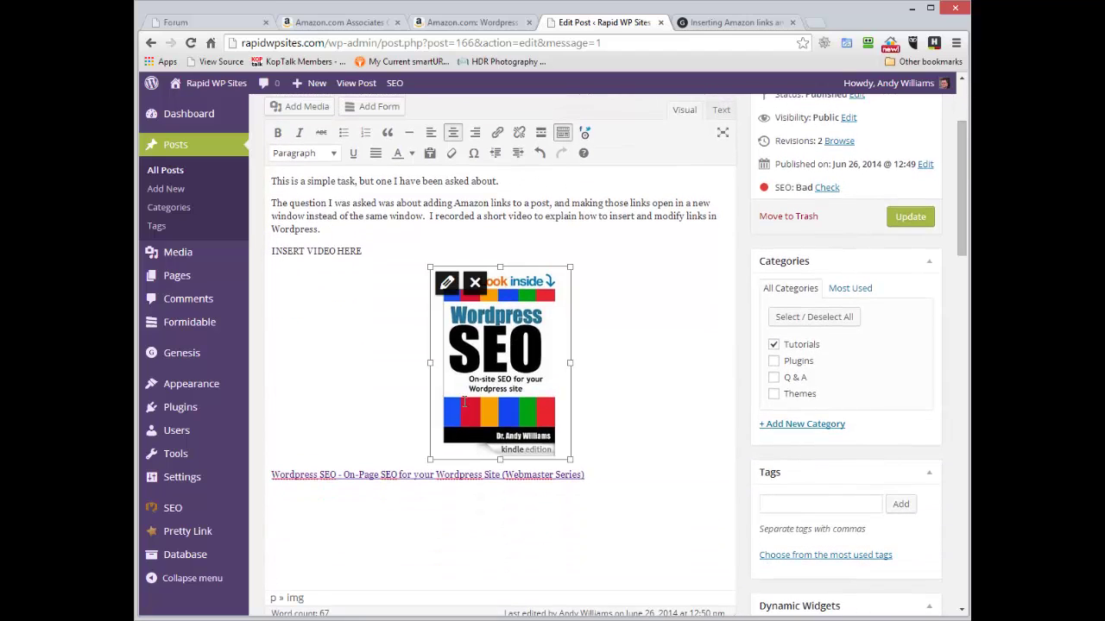
pyautogui.click(451, 473)
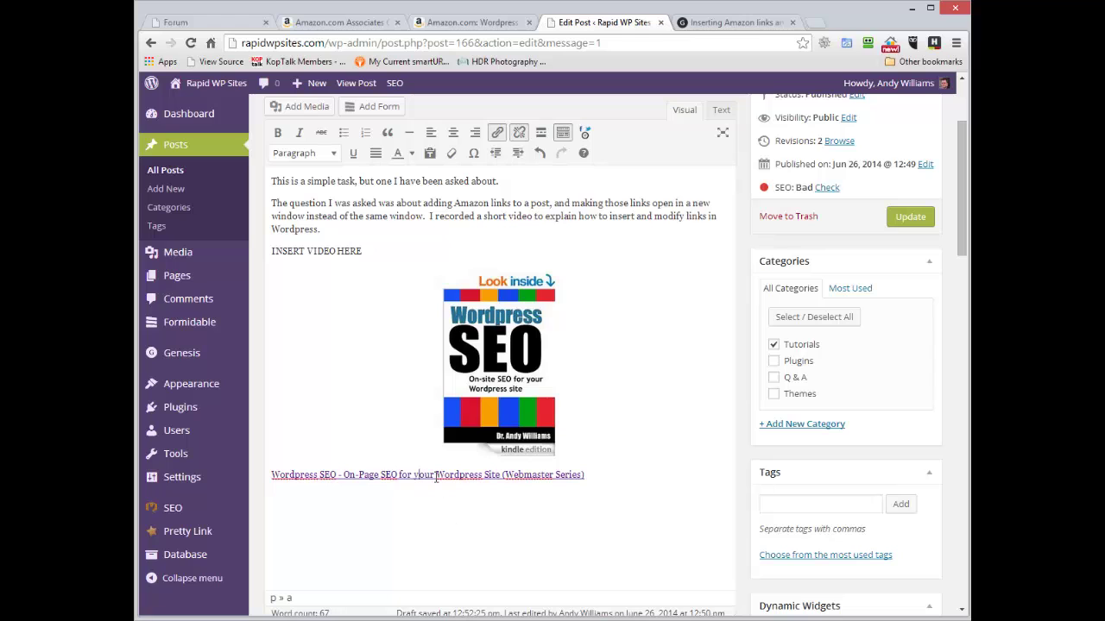
pyautogui.click(518, 132)
pyautogui.rightClick(544, 239)
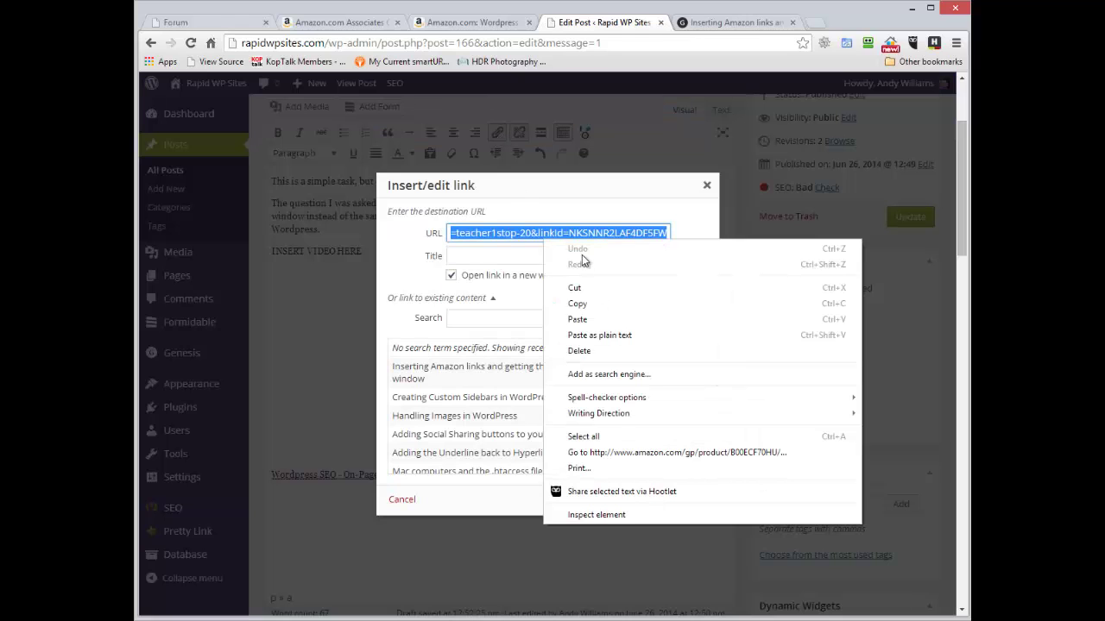
pyautogui.click(592, 302)
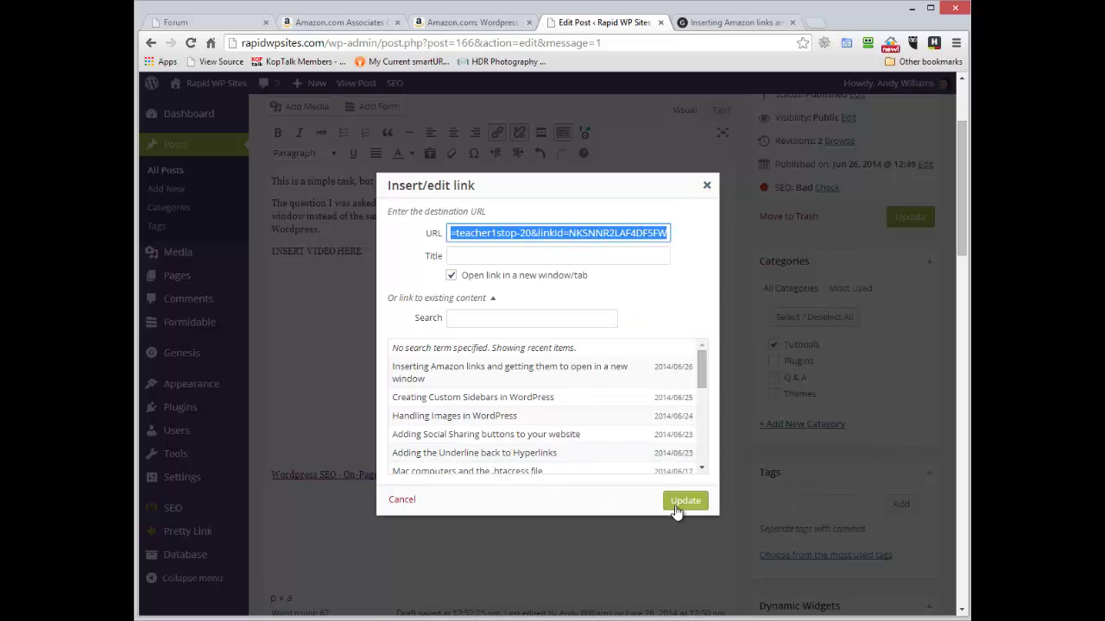
pyautogui.click(707, 186)
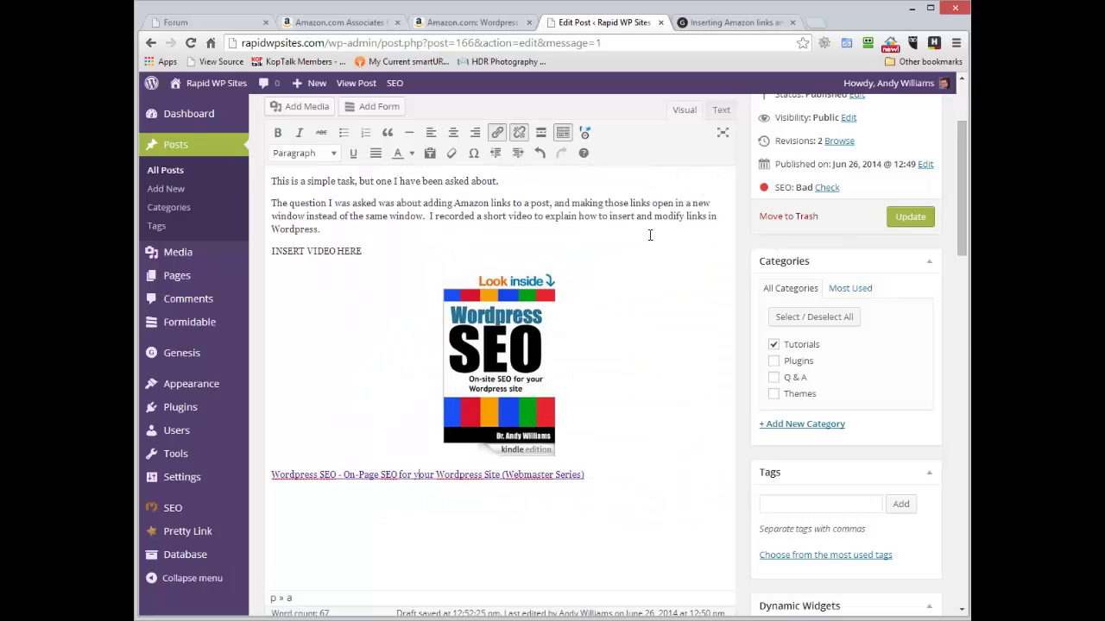
# Link the cover image to the copied Amazon URL, set to open in a new window/tab, and update the post.
pyautogui.click(498, 331)
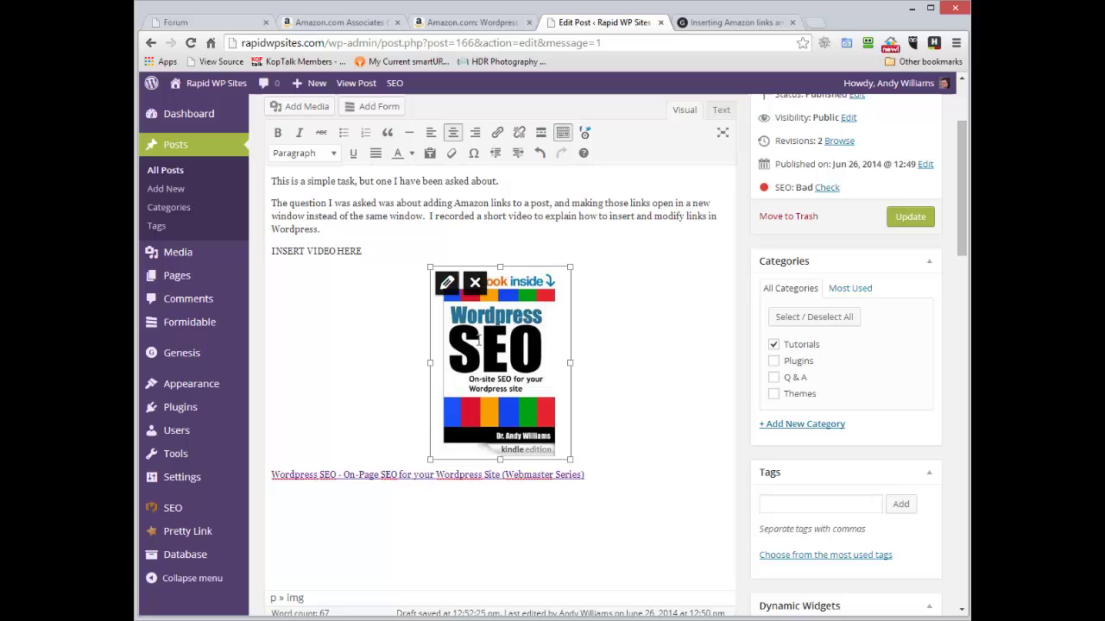
pyautogui.click(498, 132)
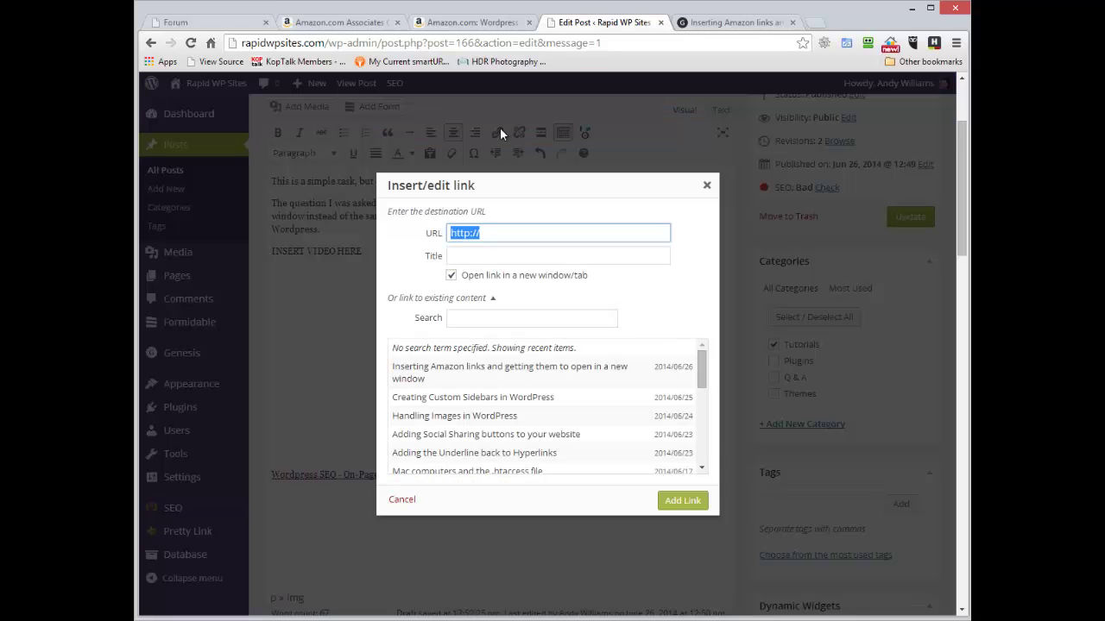
pyautogui.rightClick(514, 235)
pyautogui.click(545, 317)
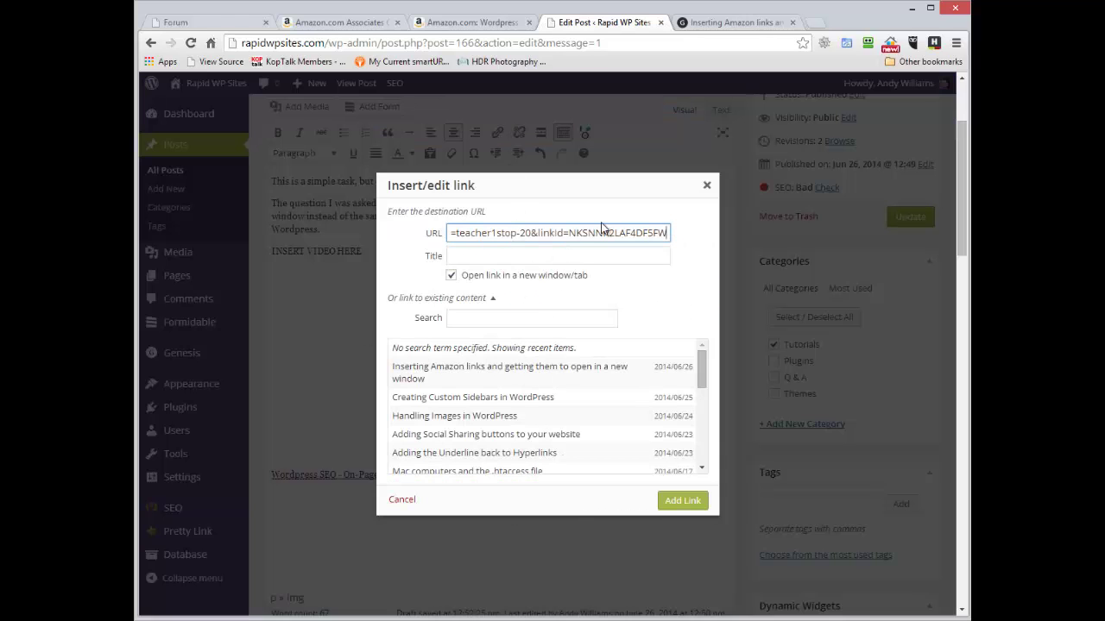
pyautogui.press('Home')
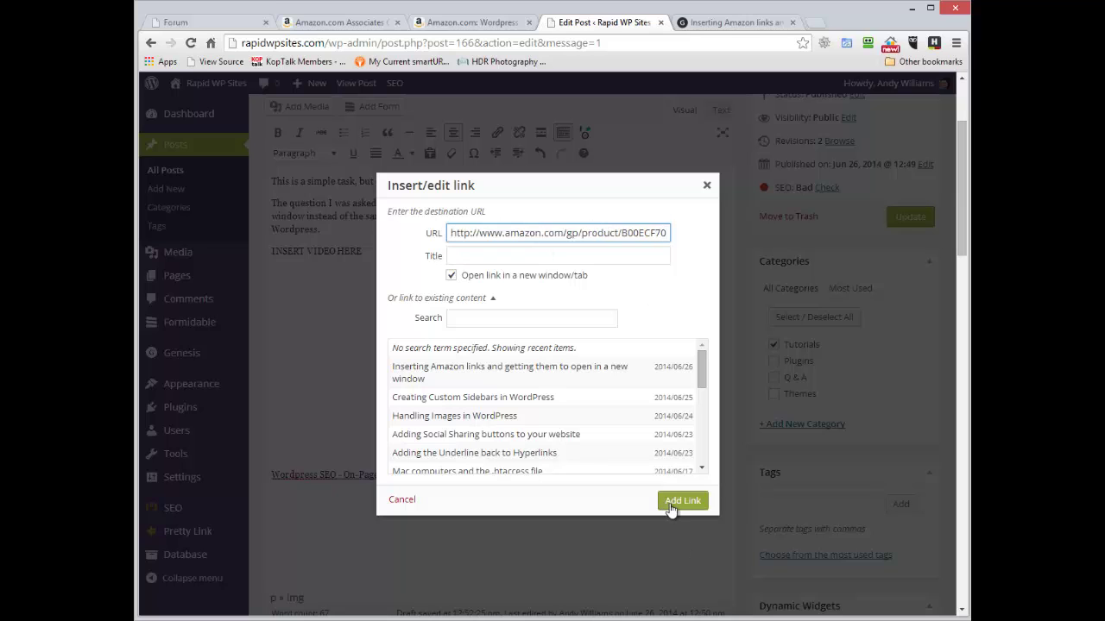
pyautogui.moveTo(551, 235); pyautogui.dragTo(857, 218)
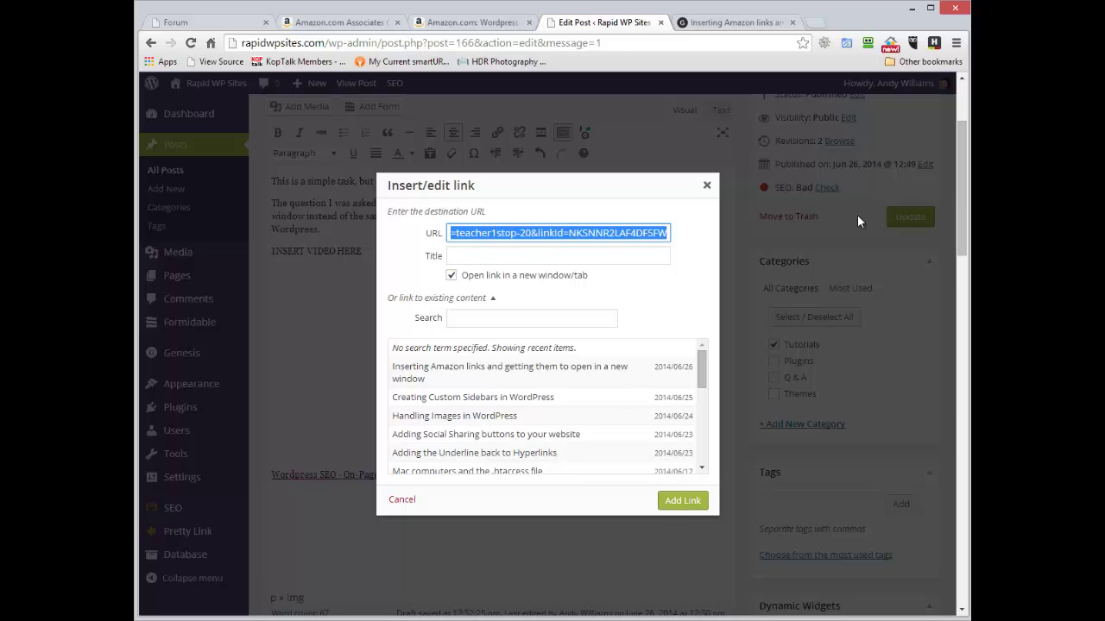
pyautogui.click(684, 501)
pyautogui.click(908, 217)
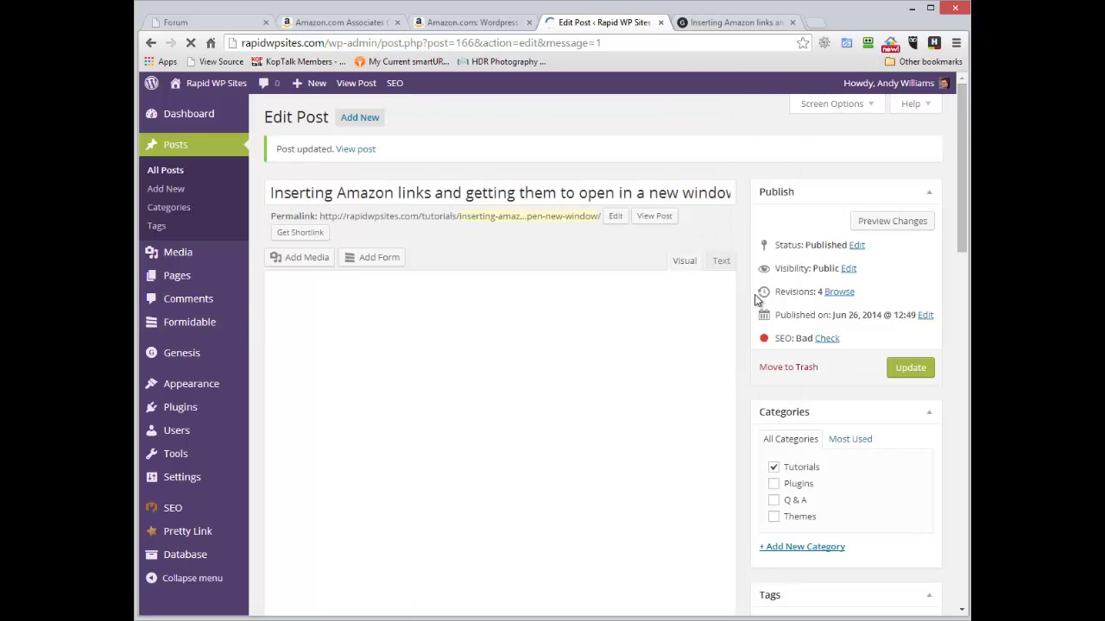
# Center the Wordpress SEO text link below the cover image and update the post.
pyautogui.scroll(-3, 732, 258)
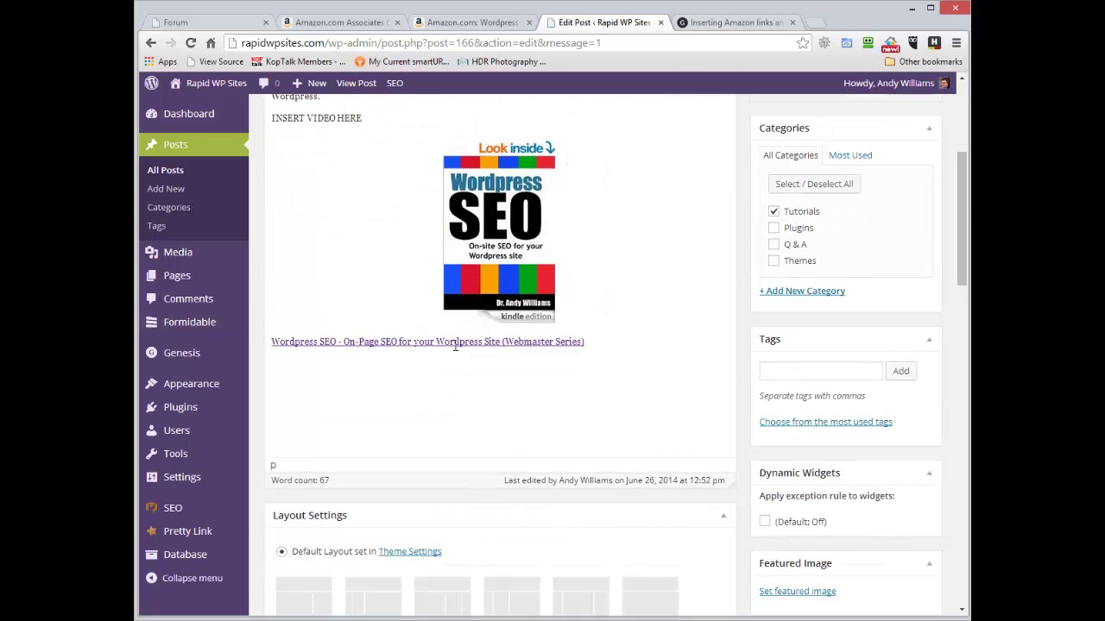
pyautogui.scroll(3, 958, 198)
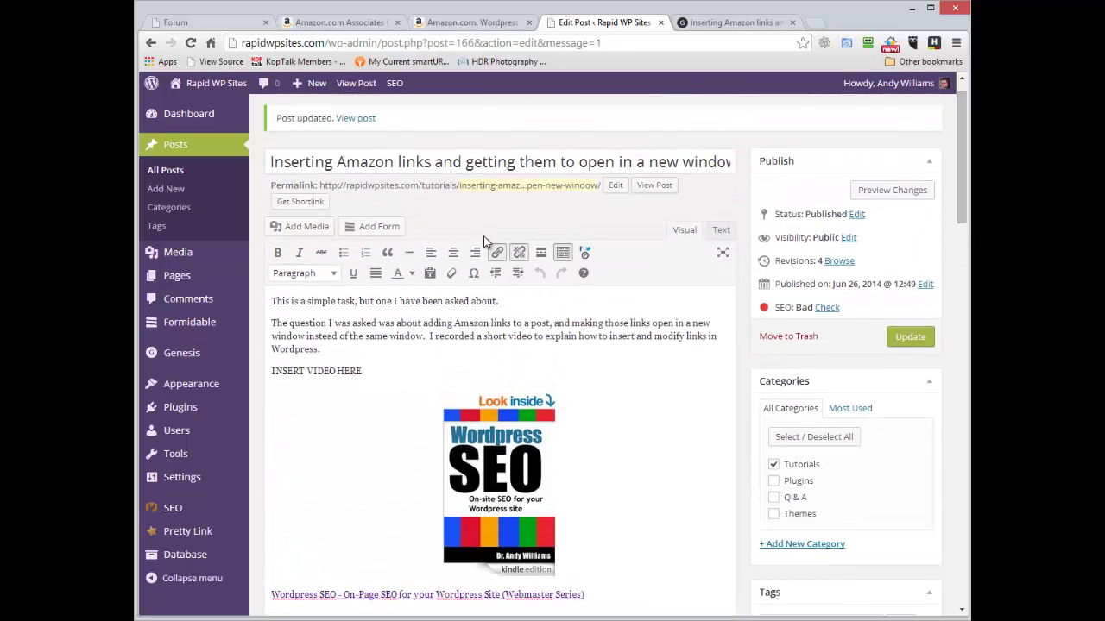
pyautogui.click(452, 252)
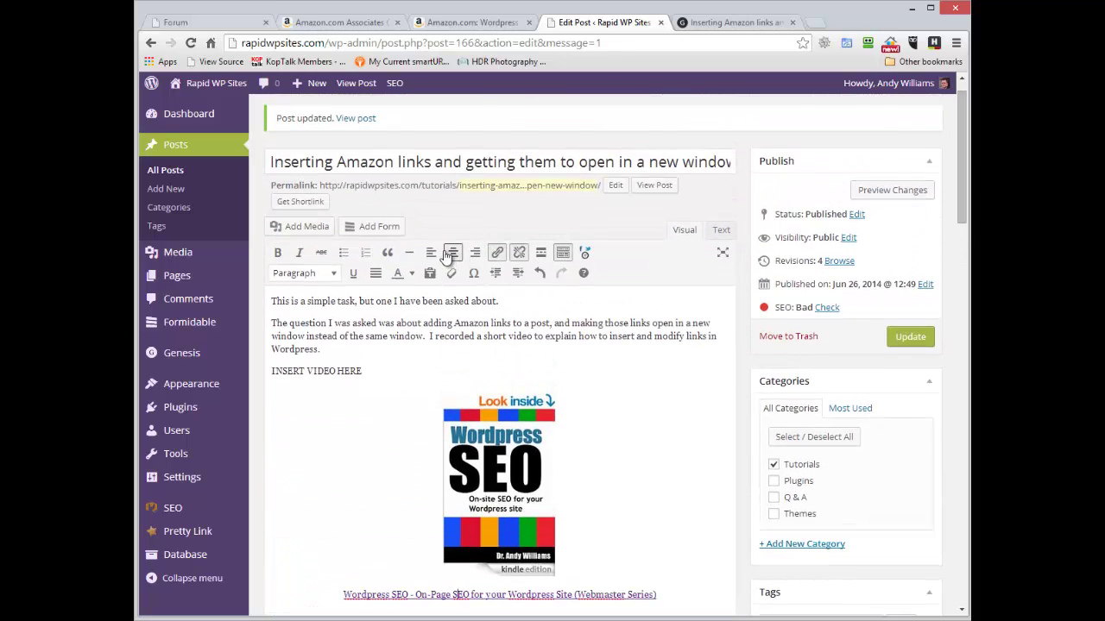
pyautogui.click(906, 339)
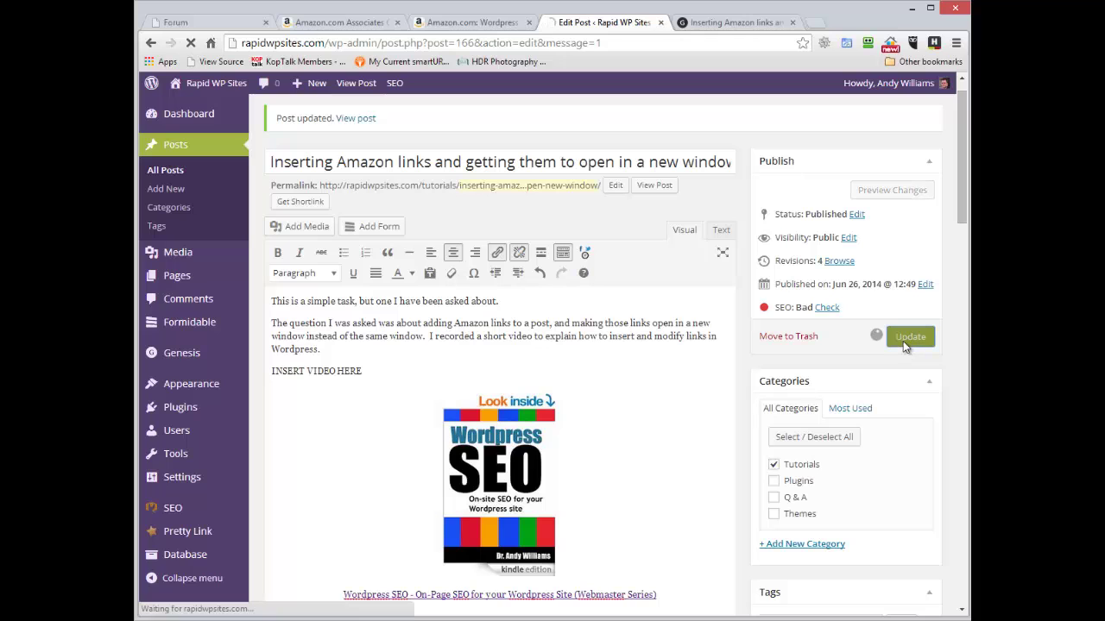
# Reload the published post to check the cover image and text link, and return to the post editor.
pyautogui.click(739, 25)
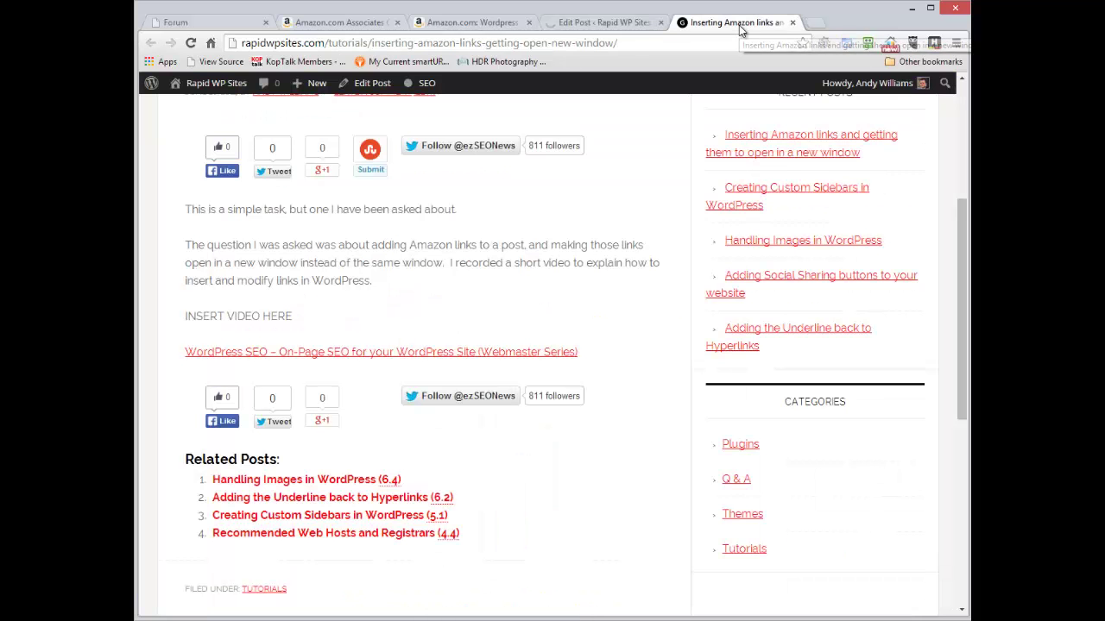
pyautogui.click(190, 44)
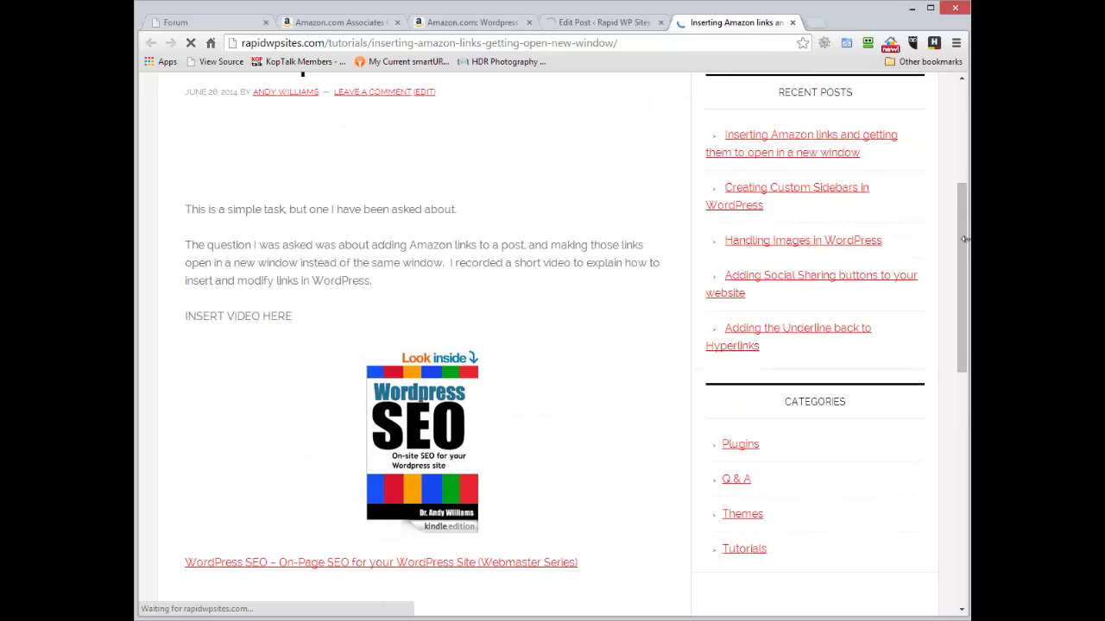
pyautogui.moveTo(966, 244); pyautogui.dragTo(956, 269)
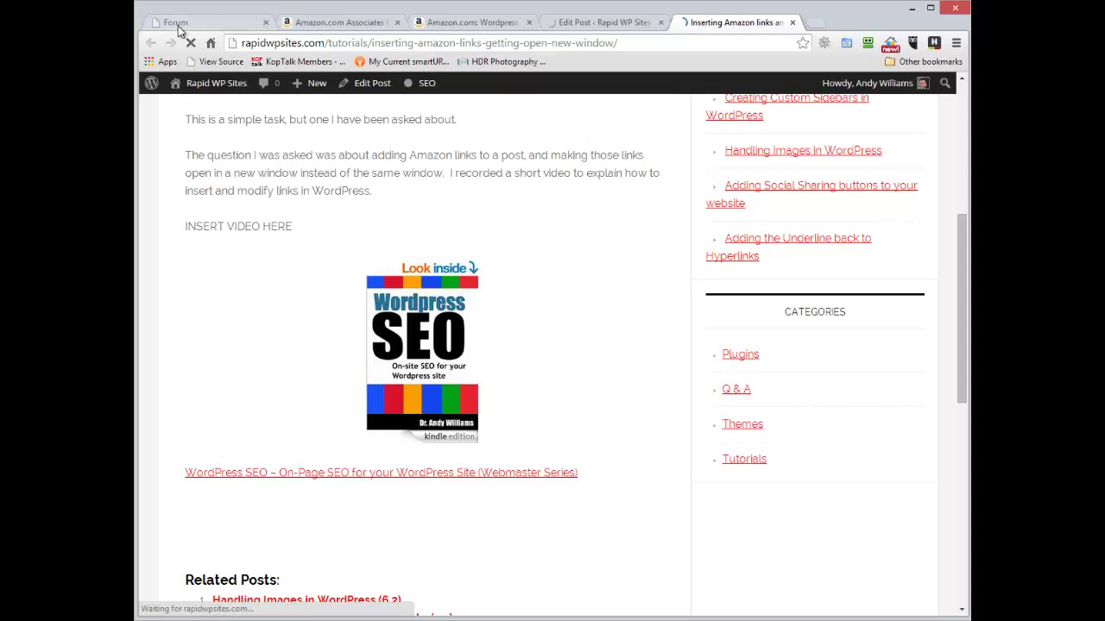
pyautogui.click(641, 26)
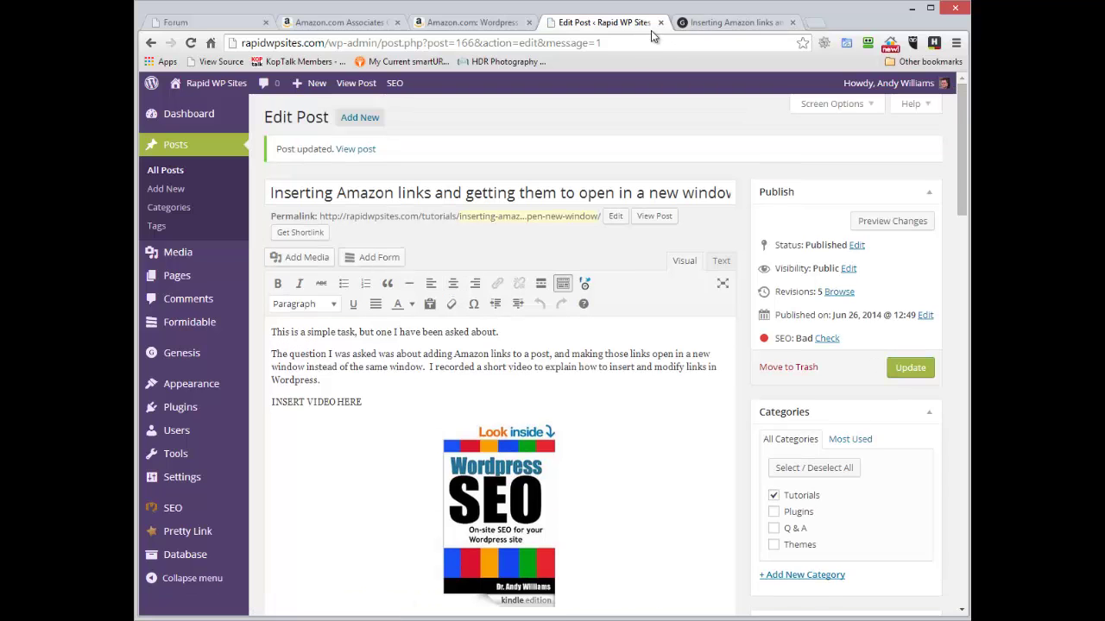
pyautogui.scroll(-2, 961, 95)
# Reload the published post again, test the book's Amazon link, and close the Amazon page it opens.
pyautogui.click(733, 23)
pyautogui.click(191, 42)
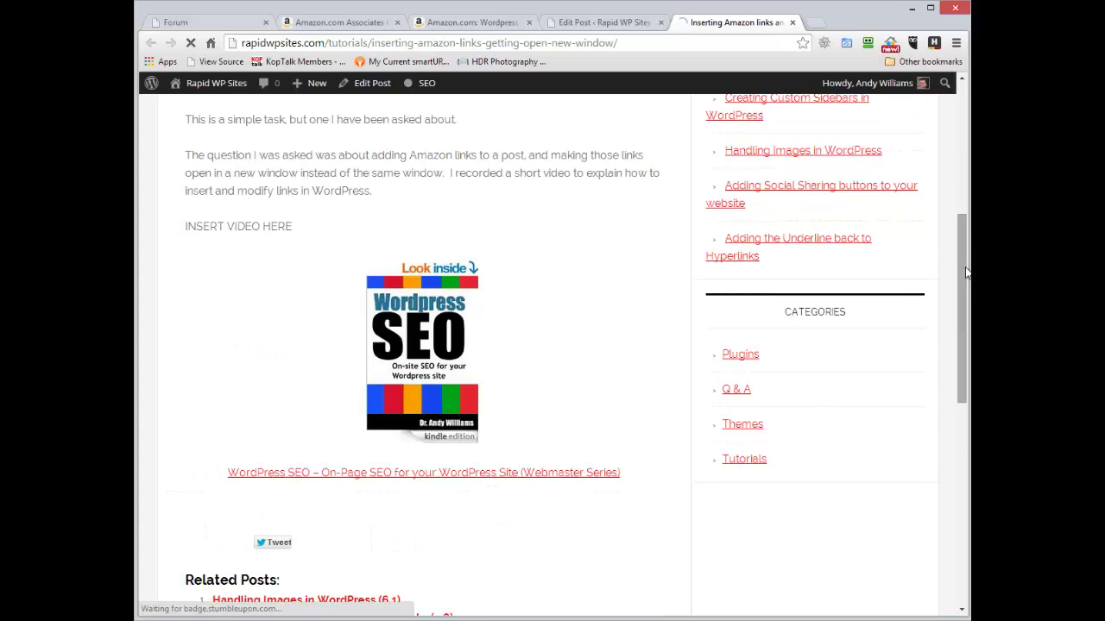
pyautogui.scroll(-5, 957, 293)
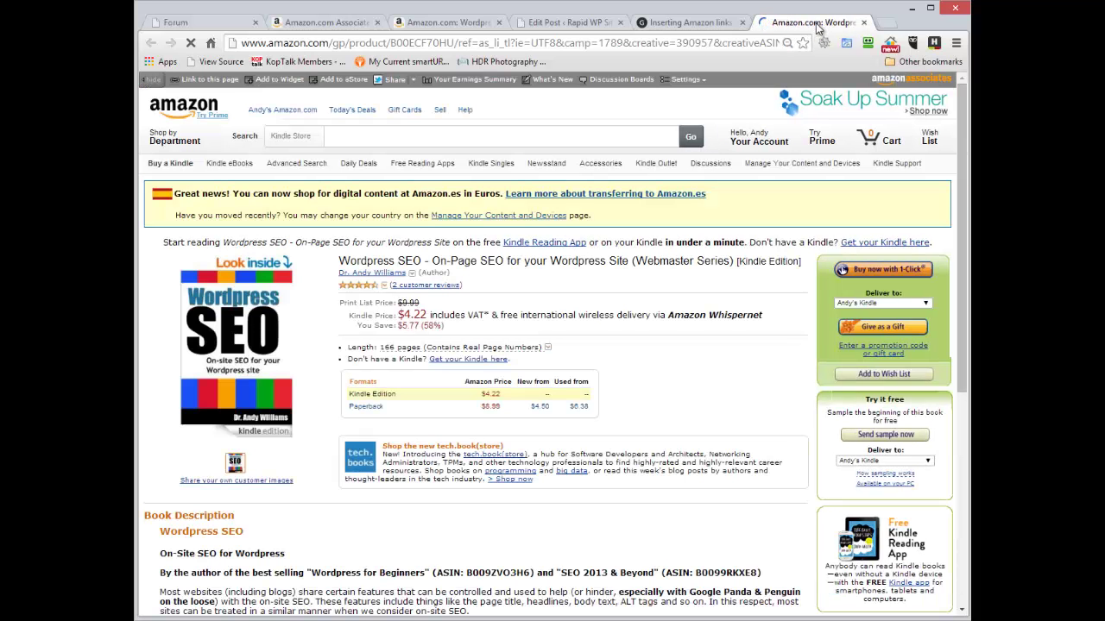
pyautogui.click(866, 24)
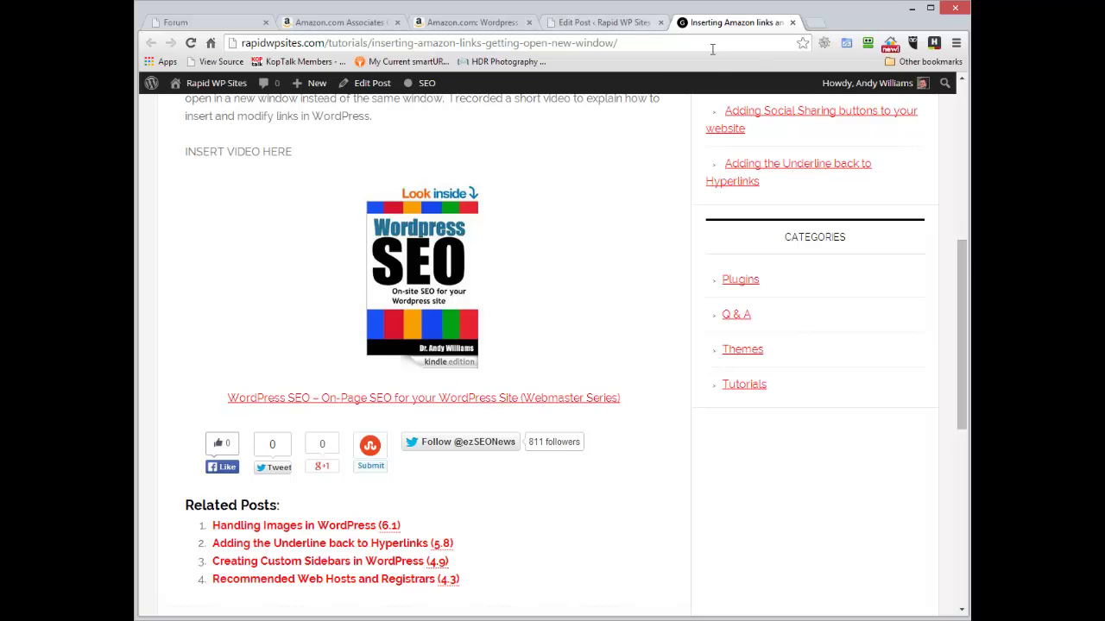
# In the editor, try linking the words "Amazon links" to the existing post Creating Custom Sidebars in WordPress by searching "sidebar", and remove the link.
pyautogui.click(596, 24)
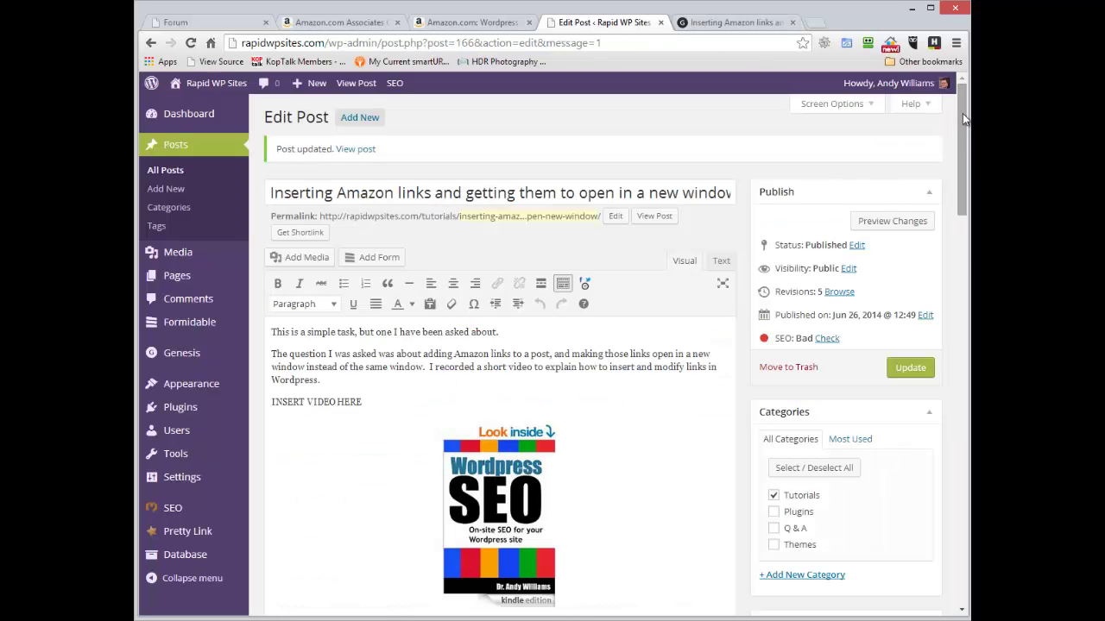
pyautogui.moveTo(961, 112); pyautogui.dragTo(969, 152)
pyautogui.scroll(3, 966, 151)
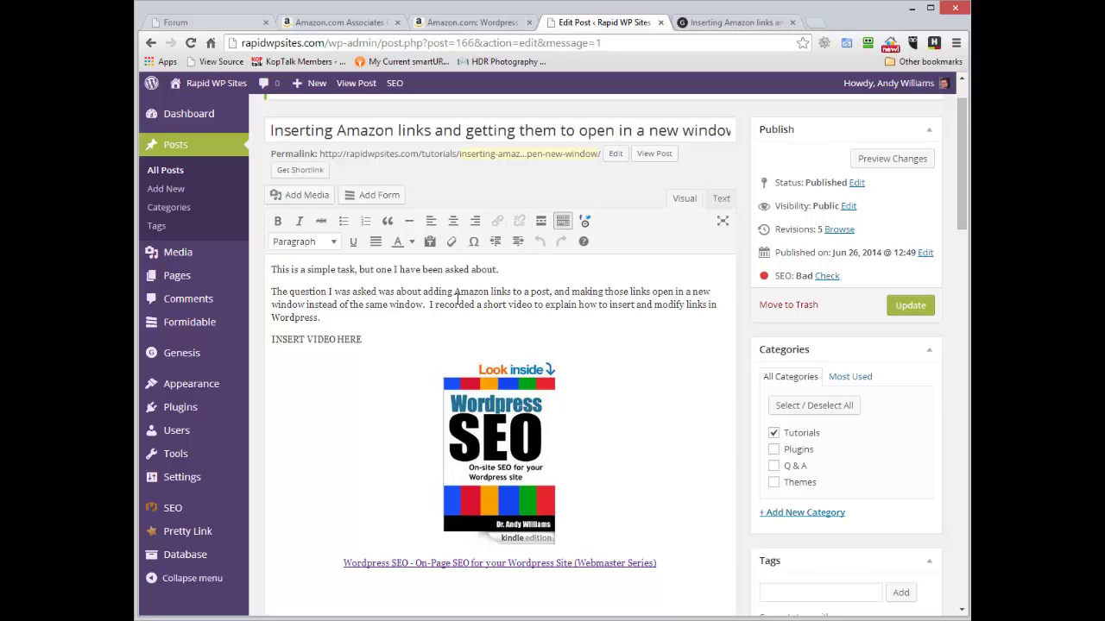
pyautogui.moveTo(454, 293); pyautogui.dragTo(514, 291)
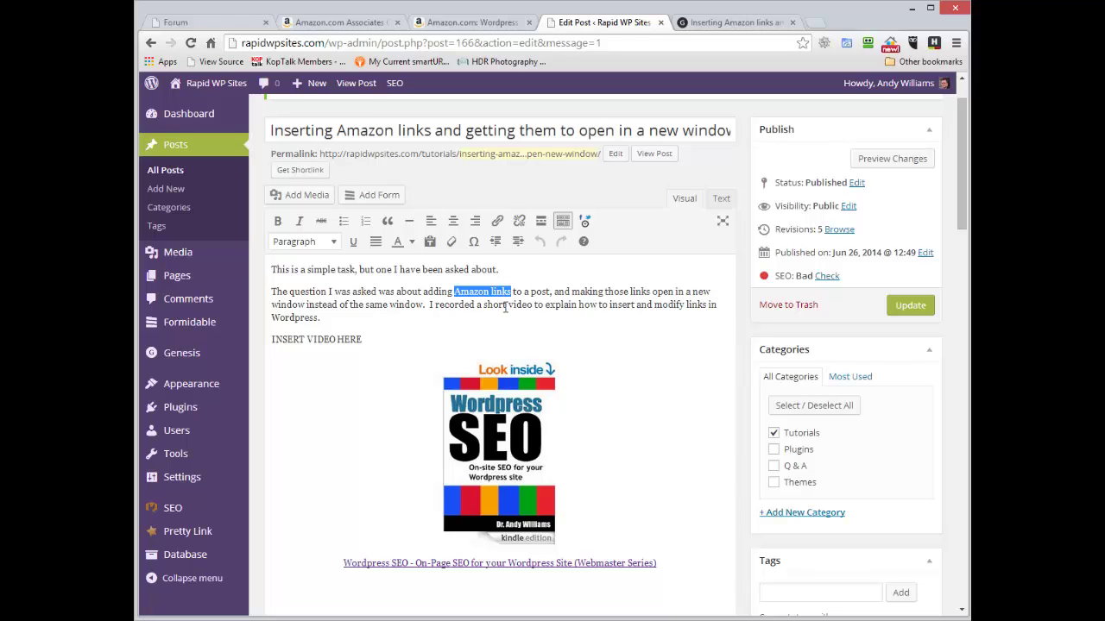
pyautogui.click(497, 221)
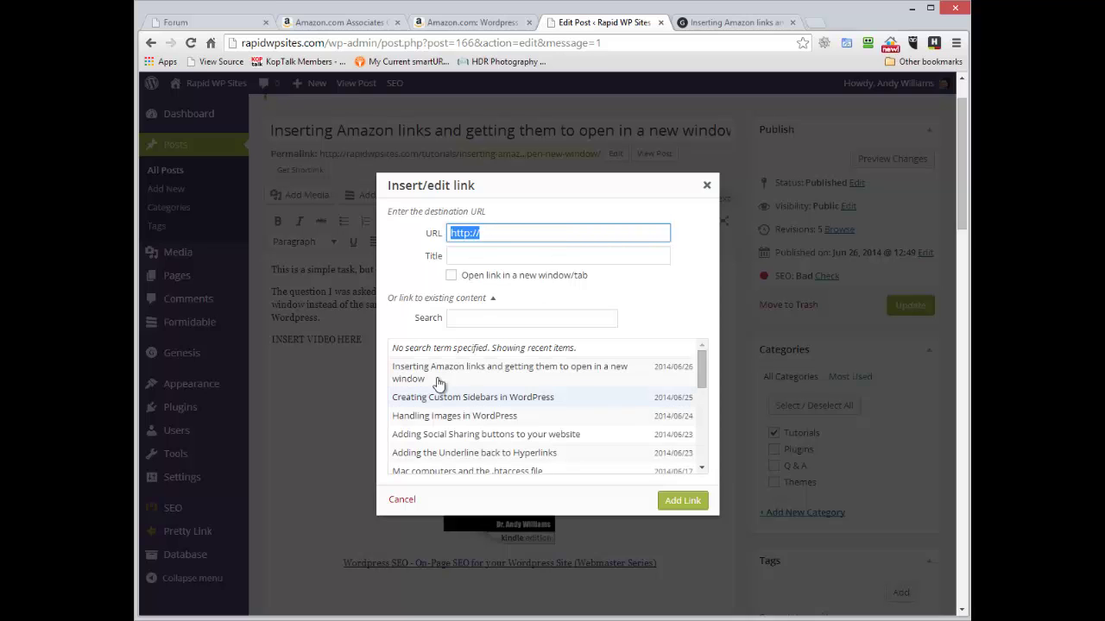
pyautogui.moveTo(701, 367)
pyautogui.mouseDown()
pyautogui.moveTo(701, 465)
pyautogui.moveTo(702, 358)
pyautogui.mouseUp()
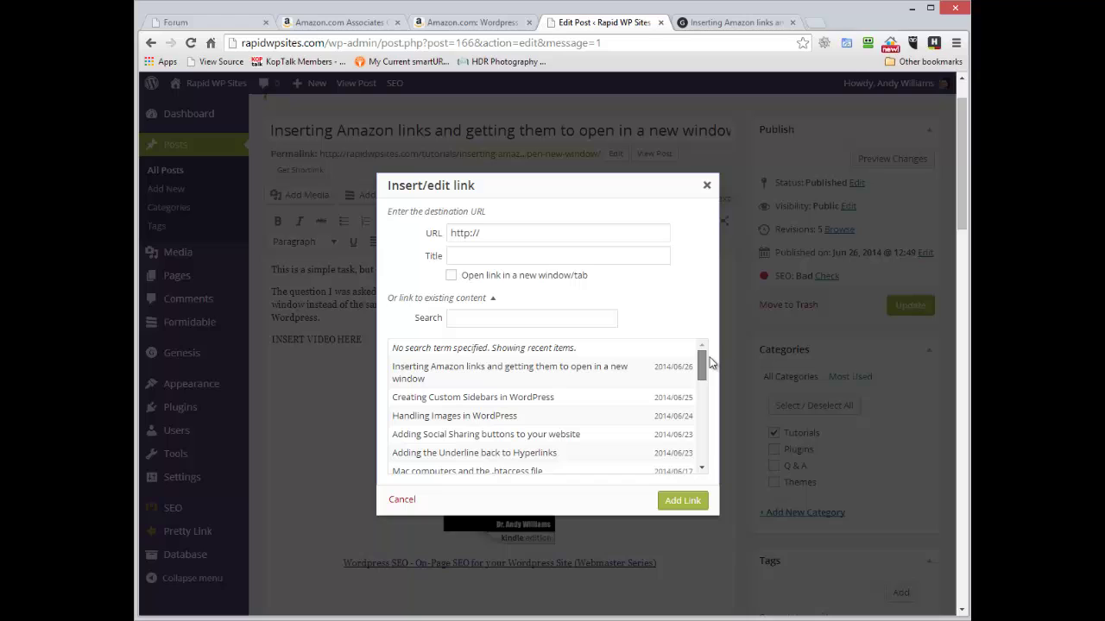
pyautogui.click(537, 315)
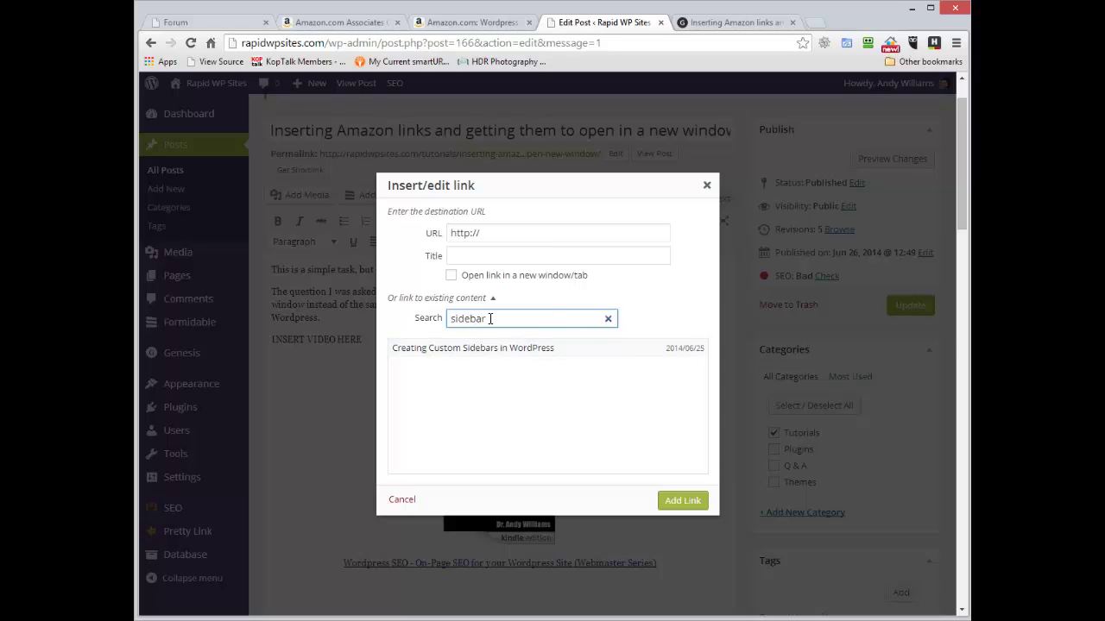
pyautogui.click(494, 349)
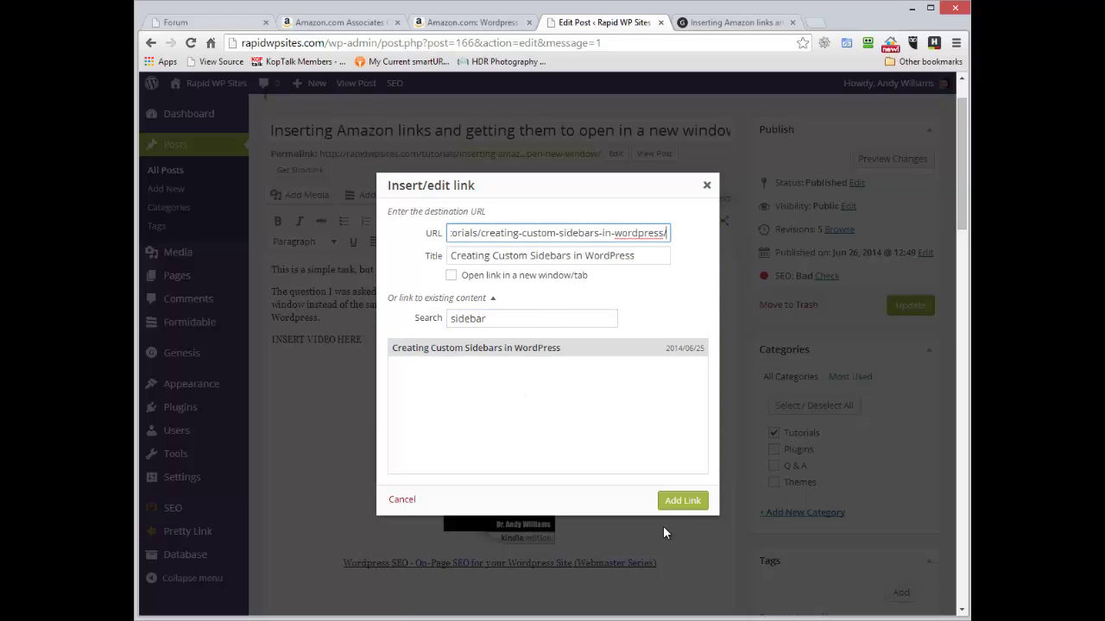
pyautogui.click(665, 501)
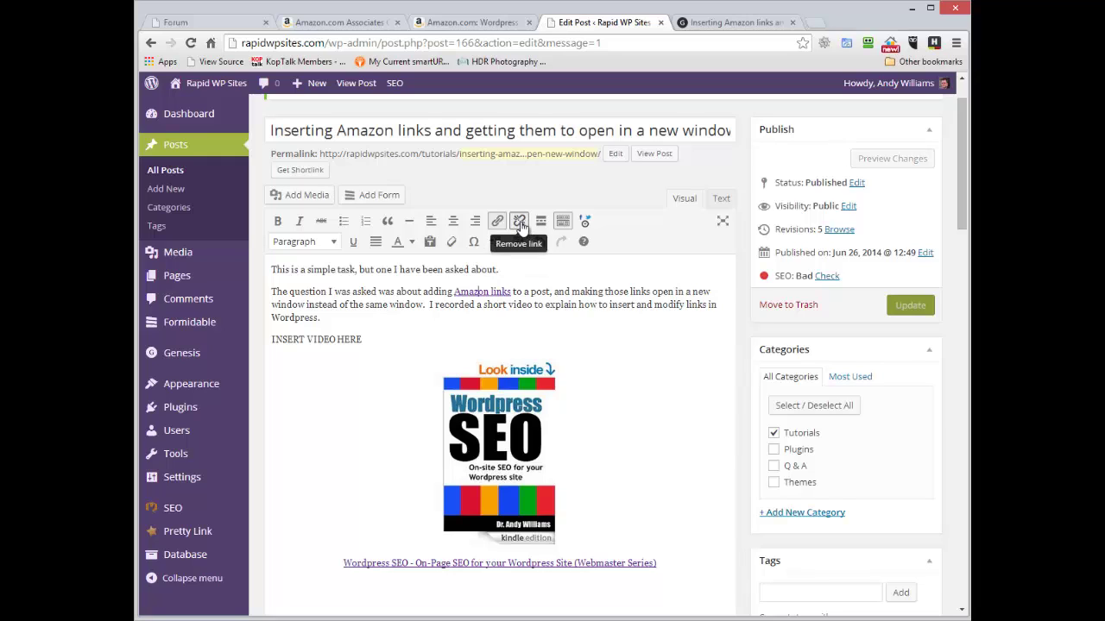
pyautogui.click(521, 222)
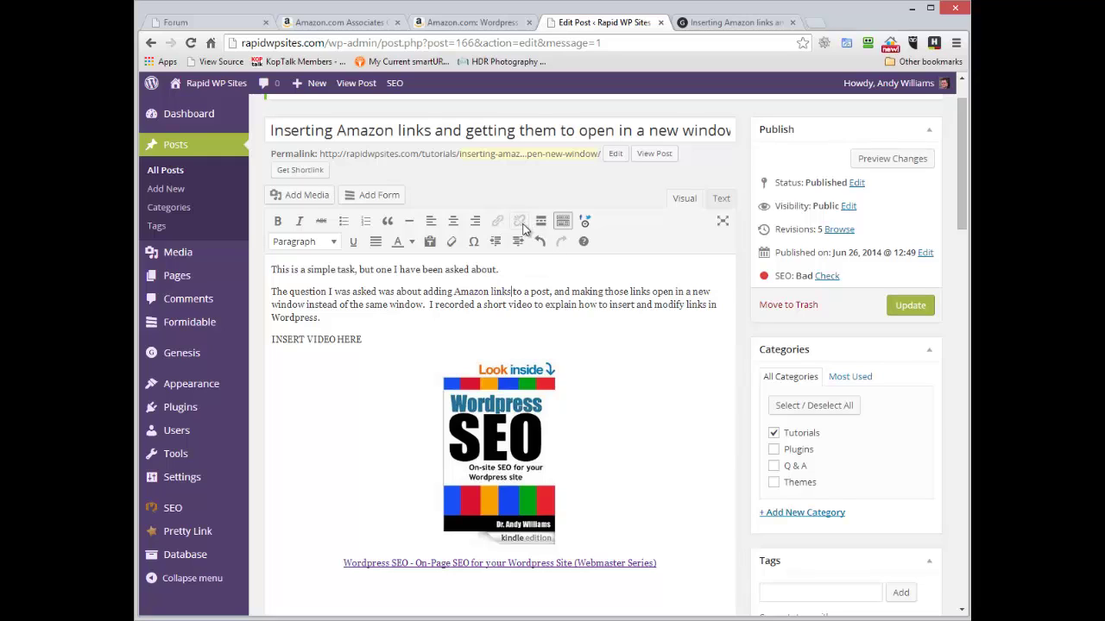
# Select the cover image in the post editor and update the post.
pyautogui.click(492, 449)
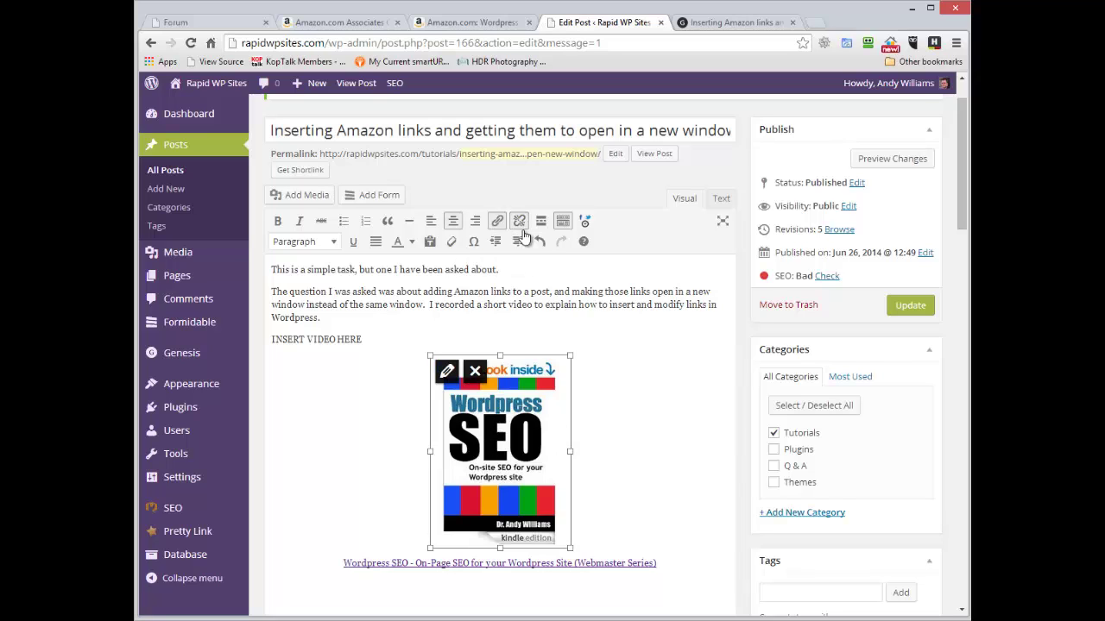
pyautogui.click(909, 305)
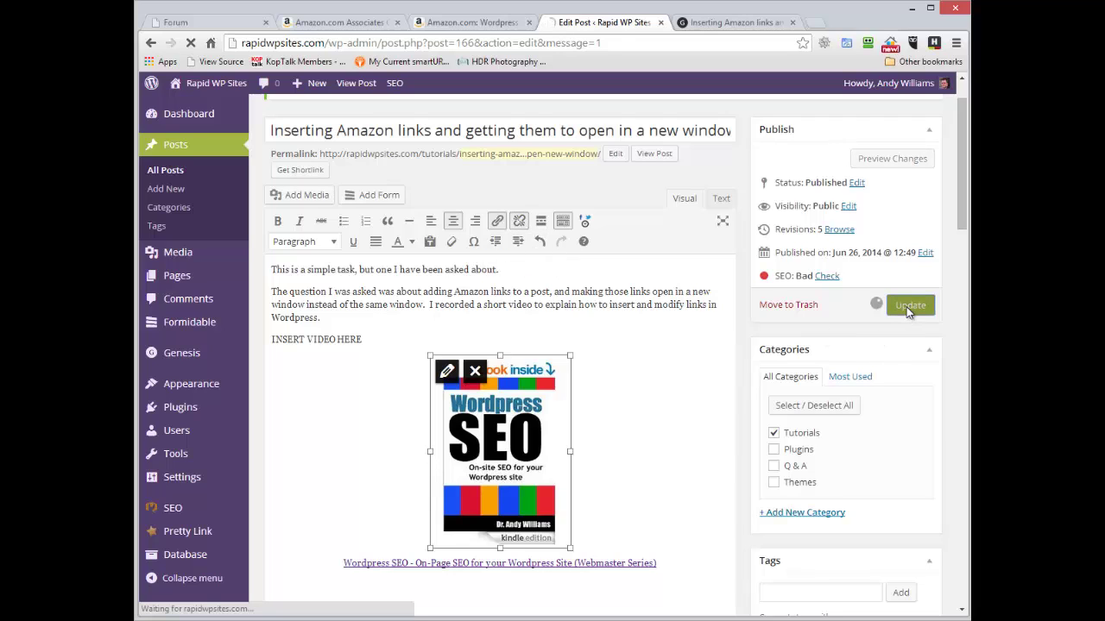